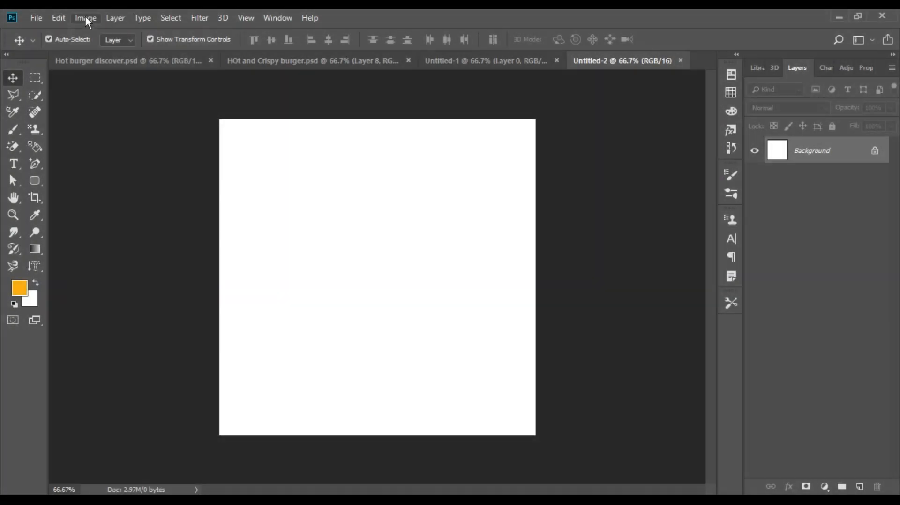
Step: Review the blank document's image size settings without changing them
left_click(86, 18)
left_click(115, 117)
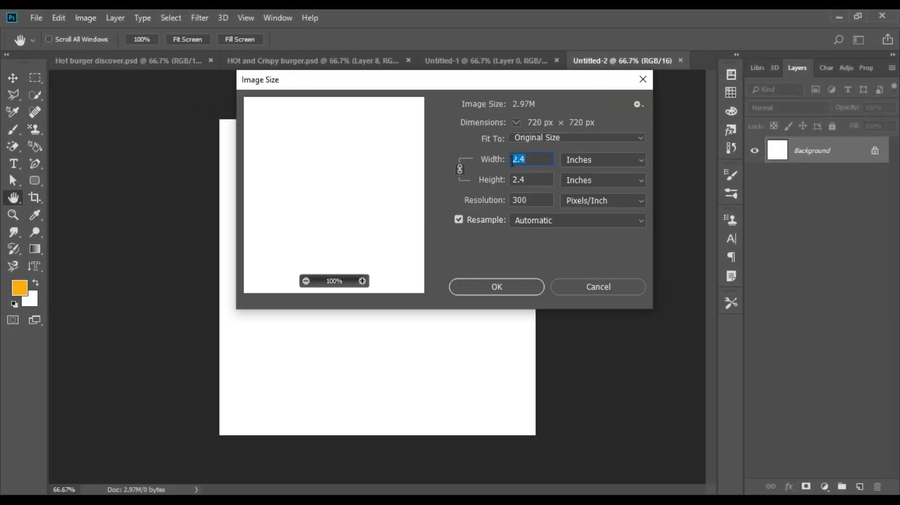
left_click(519, 286)
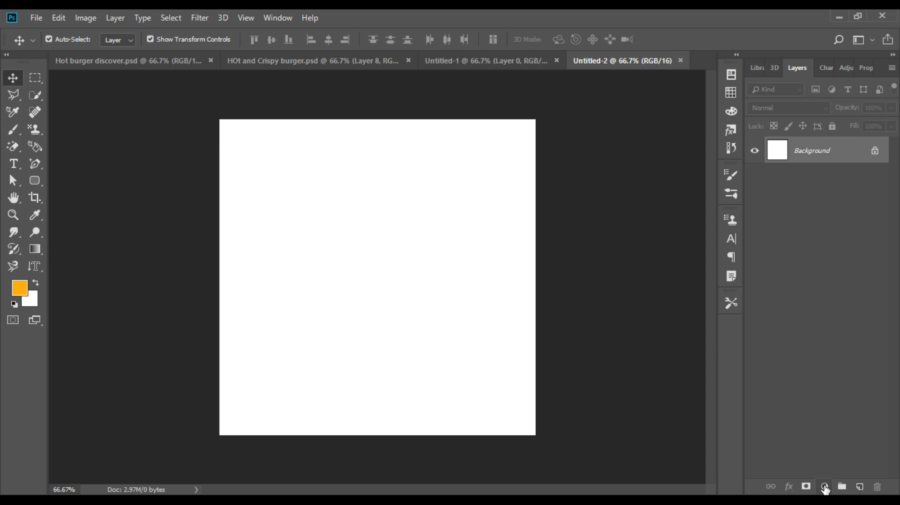
Step: Add a solid color fill layer in black above the background
left_click(824, 488)
left_click(825, 254)
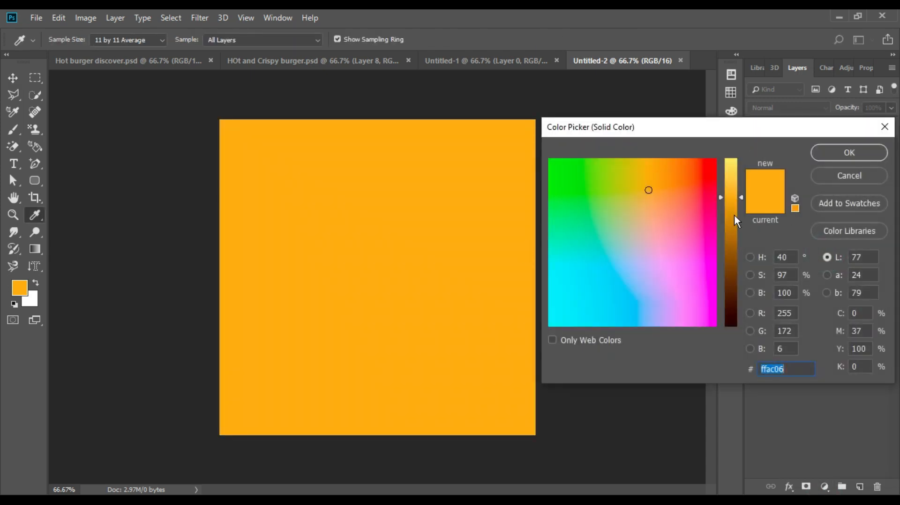
left_click_drag(734, 217, 734, 326)
left_click(832, 151)
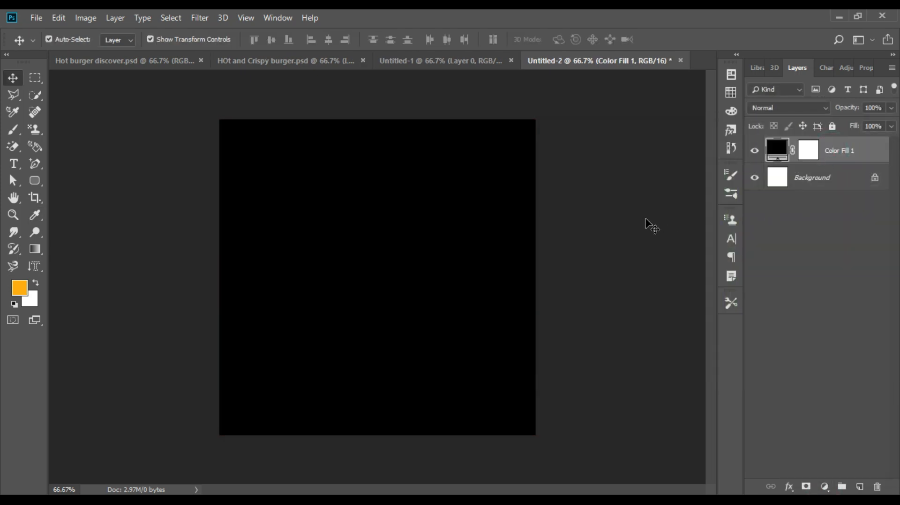
Step: Create a new layer above the black fill and enlarge the soft round brush to 700 px
key("ctrl+plus")
key("ctrl+minus")
left_click(14, 128)
left_click(861, 487)
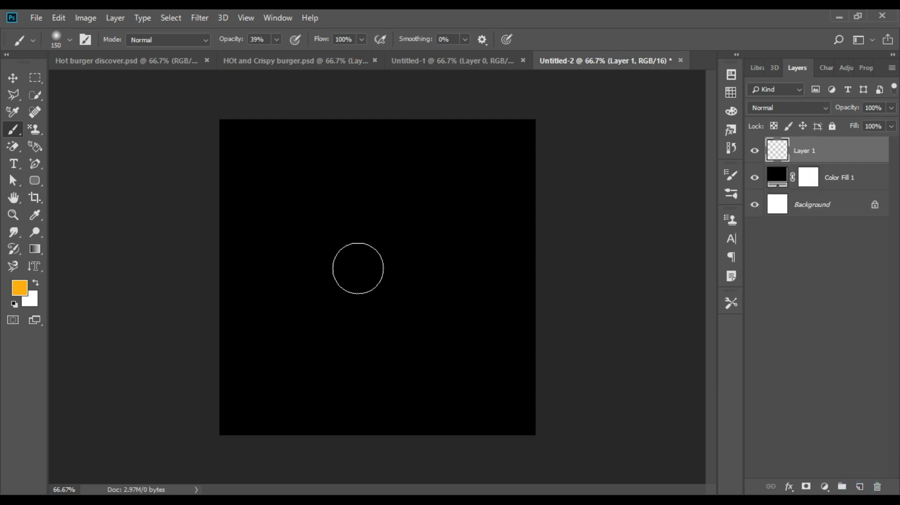
key("bracketright")
key("bracketright")
key("bracketright")
key("bracketright")
key("bracketright")
key("bracketright")
key("bracketright")
key("bracketright")
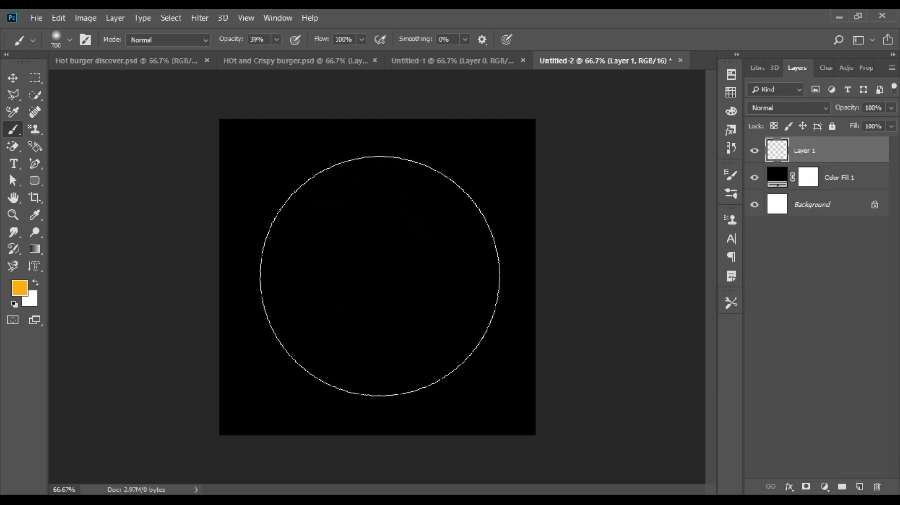
left_click(379, 276)
left_click(380, 279)
key("ctrl+z")
key("ctrl+z")
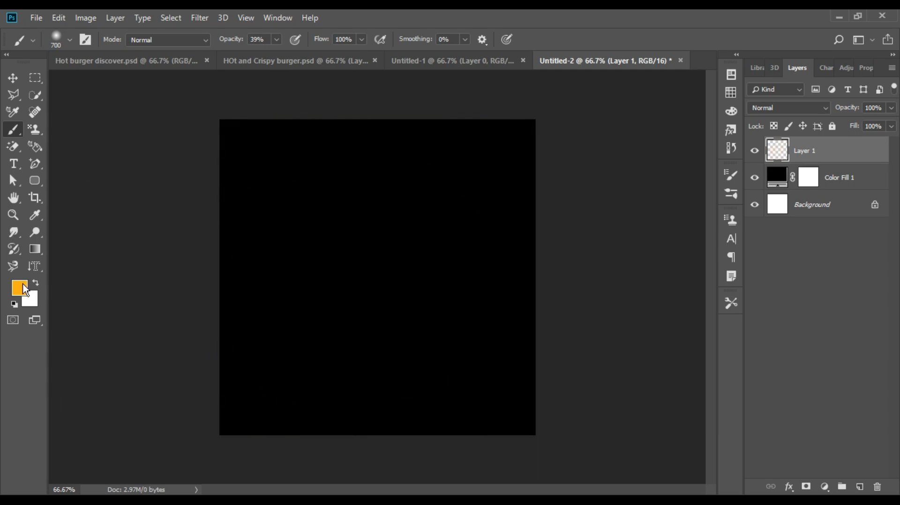
left_click(24, 289)
key("Escape")
Step: Set the foreground color to white and paint a single soft glow in the center of the canvas
key("d")
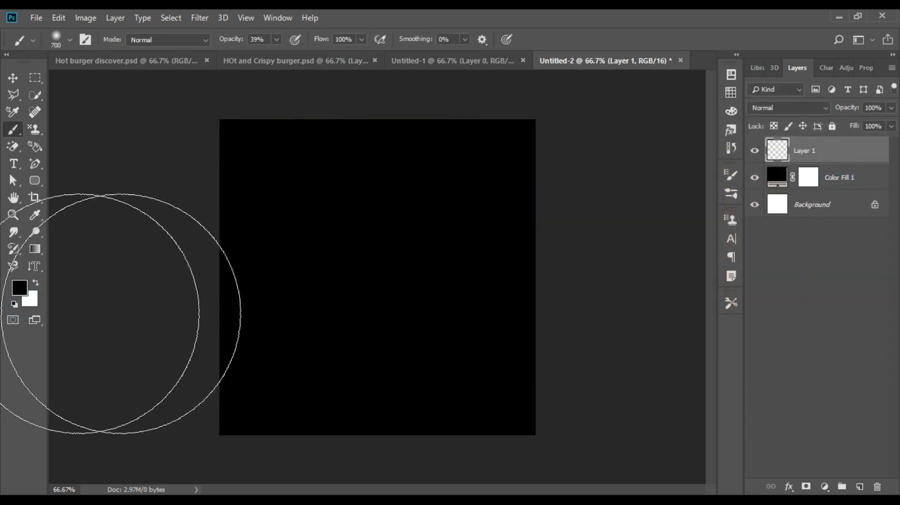
left_click(36, 284)
right_click(380, 271)
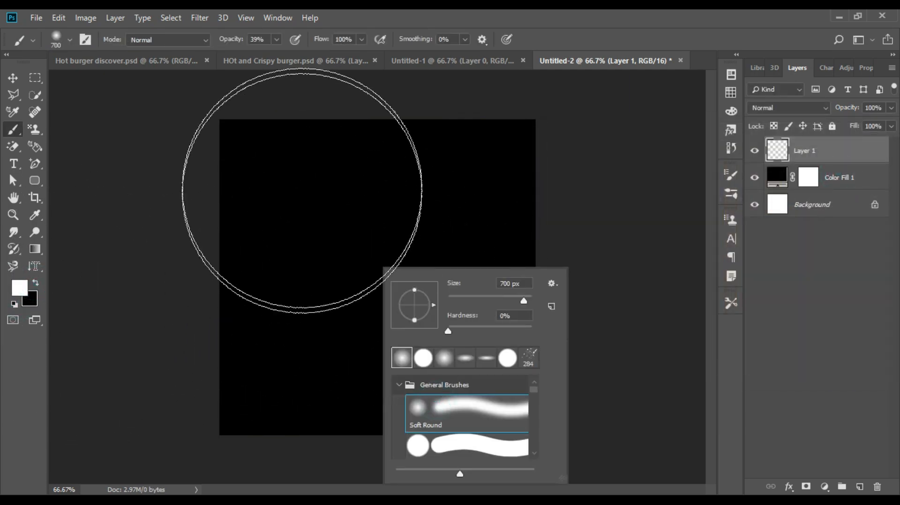
key("Escape")
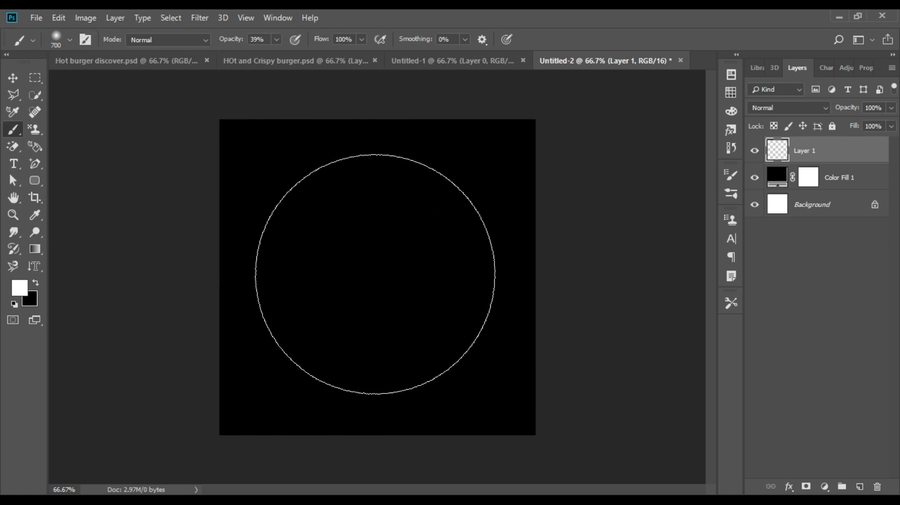
left_click(375, 274)
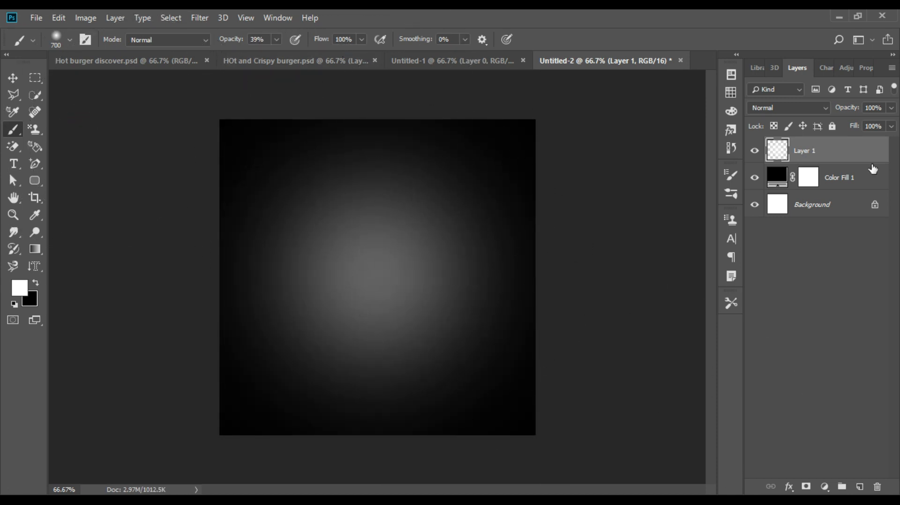
Step: Lower the white glow layer's opacity to 60%
left_click_drag(874, 121, 866, 120)
left_click(14, 78)
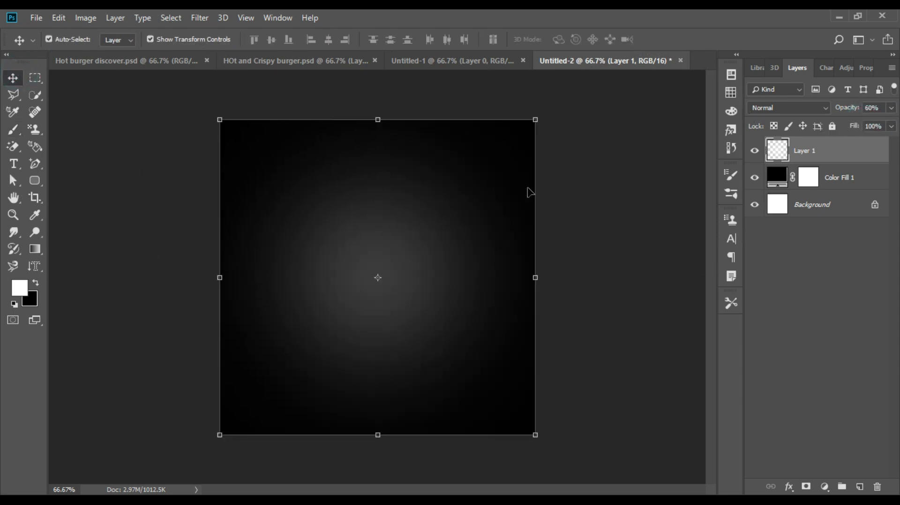
left_click(592, 181)
Step: Open Burger.png and bring the burger into the Untitled-2 document as a new layer
left_click(36, 19)
left_click(51, 46)
double_click(155, 119)
double_click(151, 121)
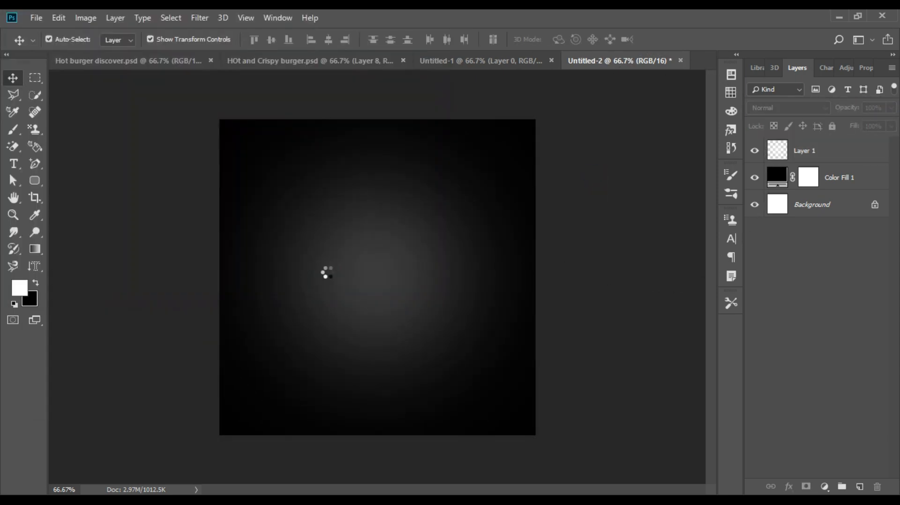
left_click_drag(382, 286, 392, 270)
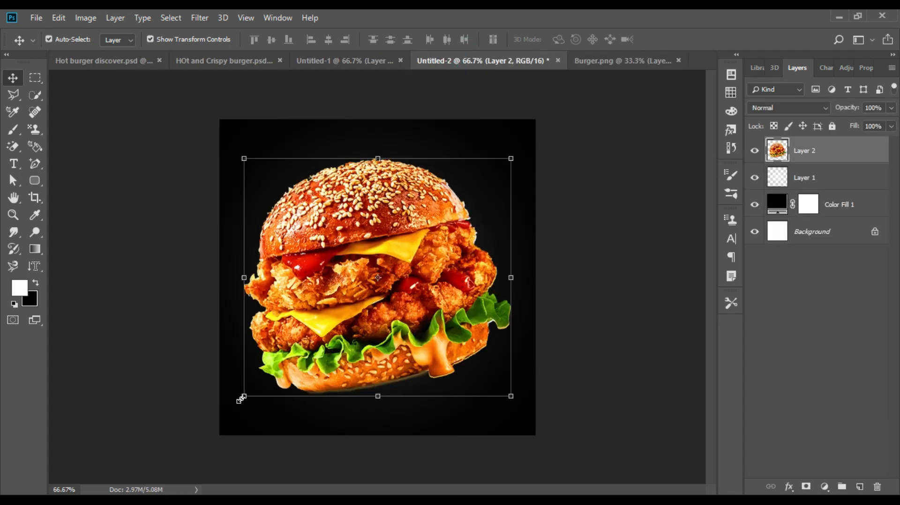
Step: Scale the burger down to about 59% and center it over the glow
left_click_drag(240, 399, 357, 301)
left_click_drag(399, 236, 342, 277)
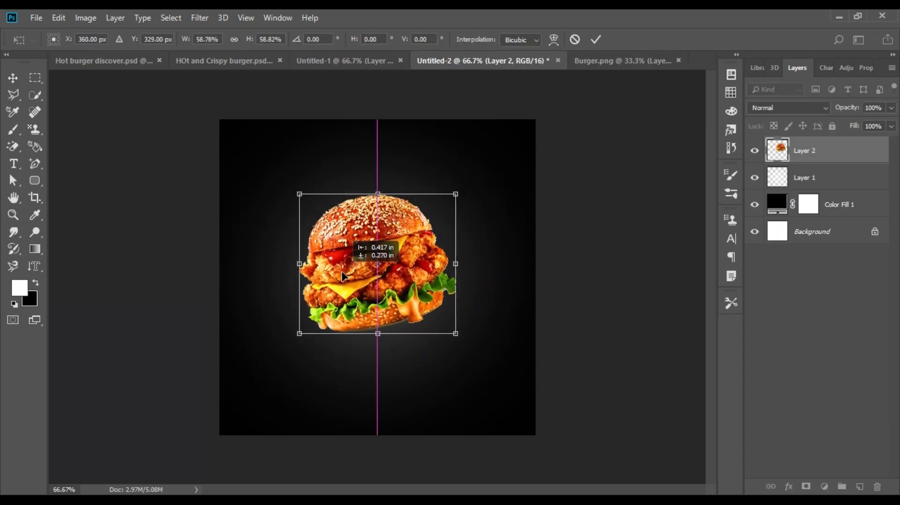
key("Return")
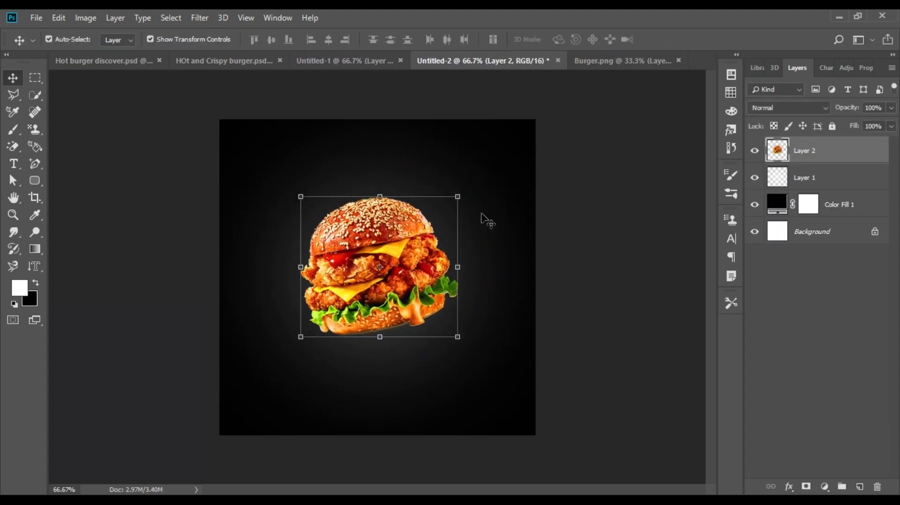
Step: Open Dust Overlays.jpg, unlock its background layer and bring it into the Untitled-2 document
left_click(36, 18)
left_click(47, 40)
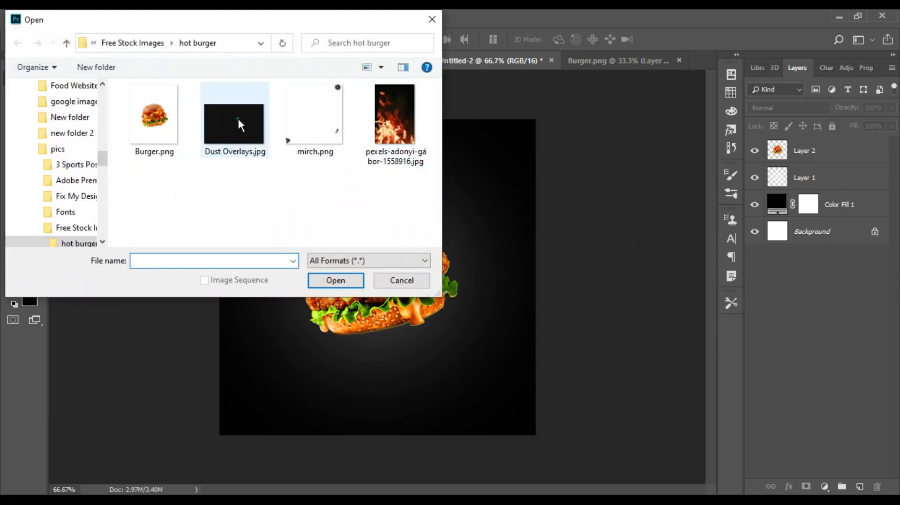
left_click(238, 120)
left_click(340, 284)
left_click(875, 147)
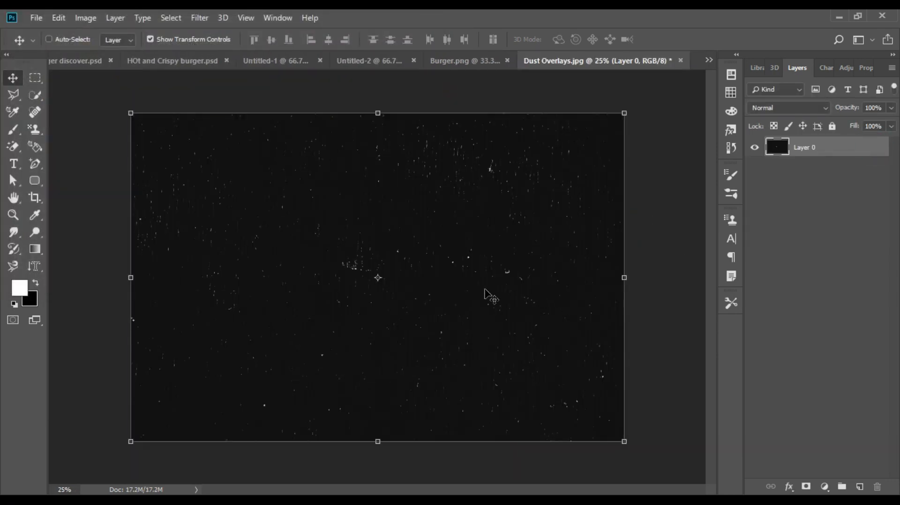
left_click_drag(490, 296, 385, 262)
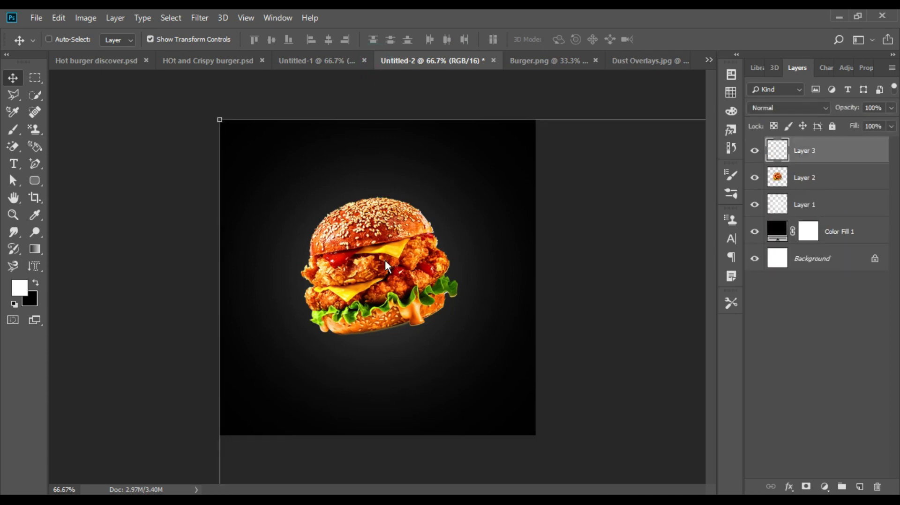
Step: Resize the dust overlay to 24% width and 36% height so it exactly covers the canvas
key("ctrl+t")
key("ctrl+minus")
key("ctrl+minus")
key("ctrl+minus")
key("ctrl+minus")
key("ctrl+minus")
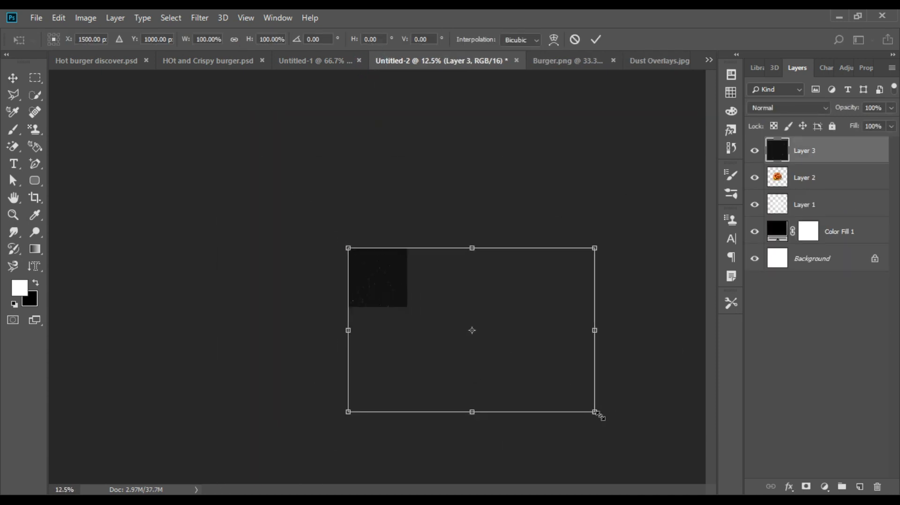
left_click_drag(595, 412, 412, 297)
key("ctrl+plus")
key("ctrl+plus")
key("ctrl+plus")
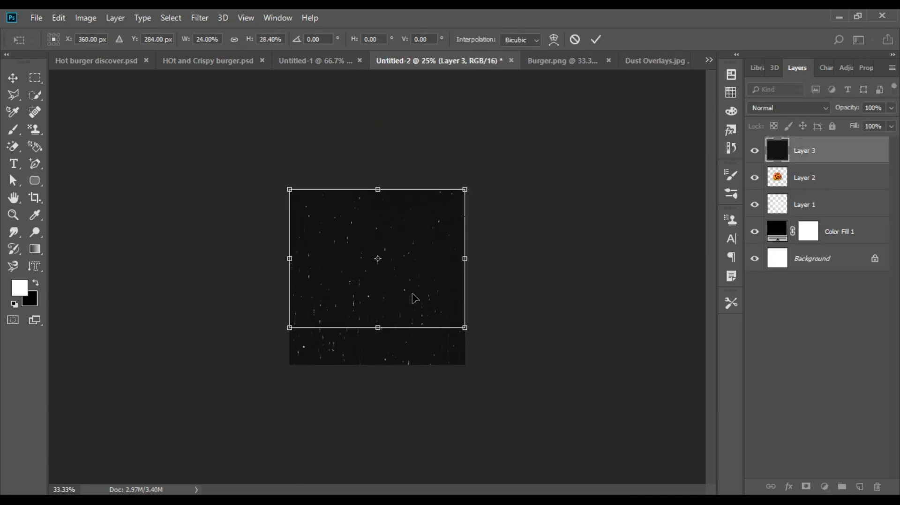
key("ctrl+plus")
key("ctrl+plus")
left_click_drag(378, 367, 389, 432)
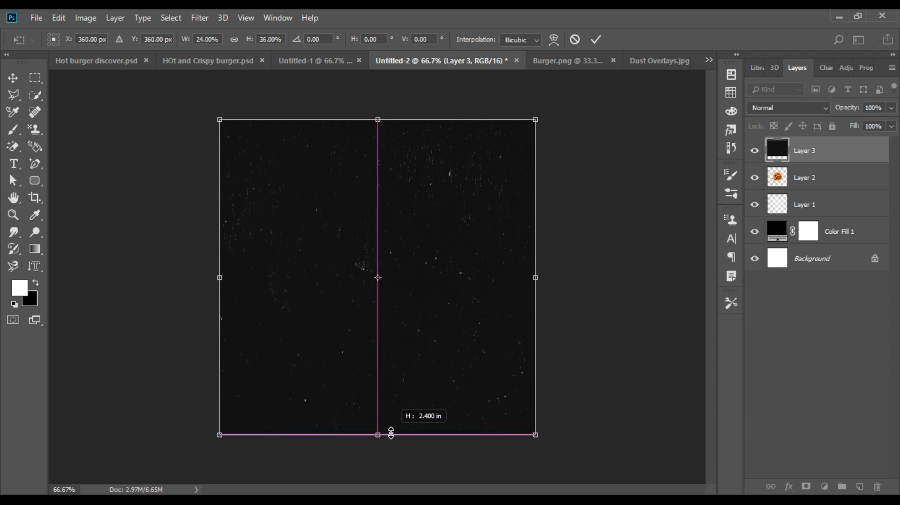
key("Return")
Step: Give the dust overlay a lightening blend mode and move its layer between the glow layer and the black fill
key("1")
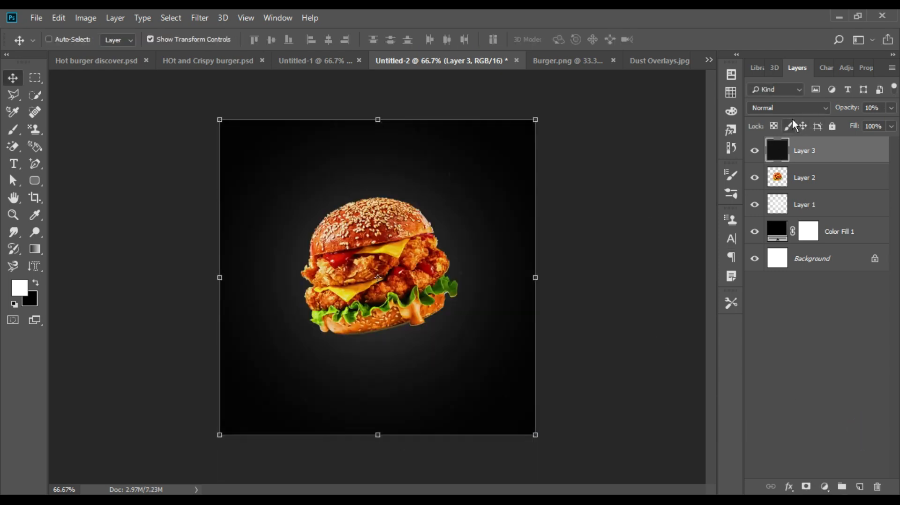
left_click(791, 109)
left_click(775, 250)
left_click(825, 151, "ctrl")
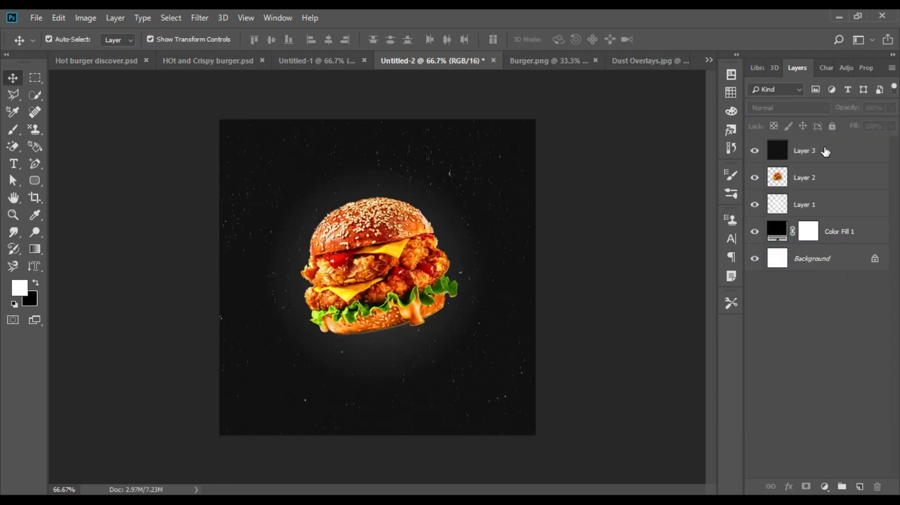
left_click_drag(825, 151, 818, 219)
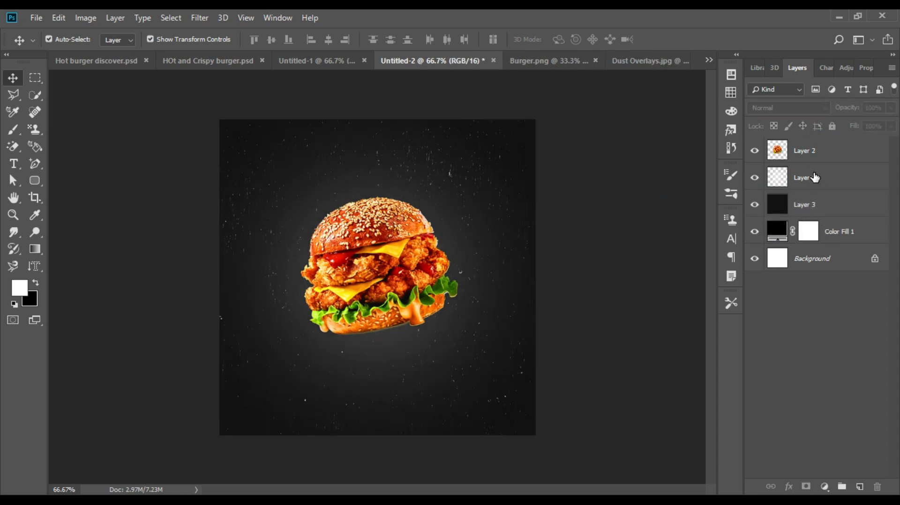
Step: Open mirch.png and bring its chili and vegetable sketches into the Untitled-2 document
left_click(40, 16)
left_click(47, 39)
left_click(338, 126)
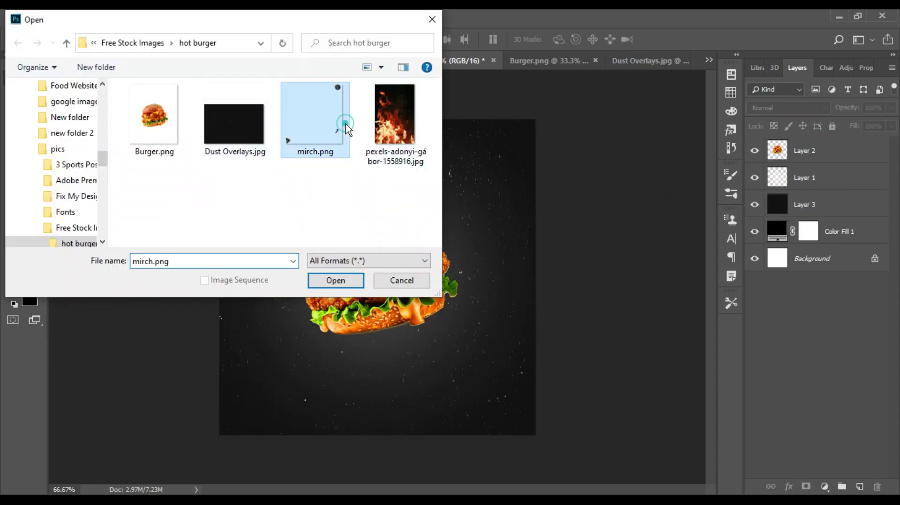
left_click(355, 278)
mouse_move(355, 278)
left_mouse_down()
mouse_move(295, 135)
mouse_move(330, 61)
mouse_move(362, 293)
left_mouse_up()
Step: Scale the vegetable sketch layer to the canvas width and position it around the burger, starting near the upper edge
key("ctrl+t")
left_click_drag(233, 473, 311, 388)
left_click_drag(466, 223, 388, 239)
left_click_drag(464, 135, 538, 106)
key("Down")
key("Down")
key("Down")
key("Down")
key("Down")
key("Down")
key("Down")
key("Down")
key("Down")
key("Down")
key("Return")
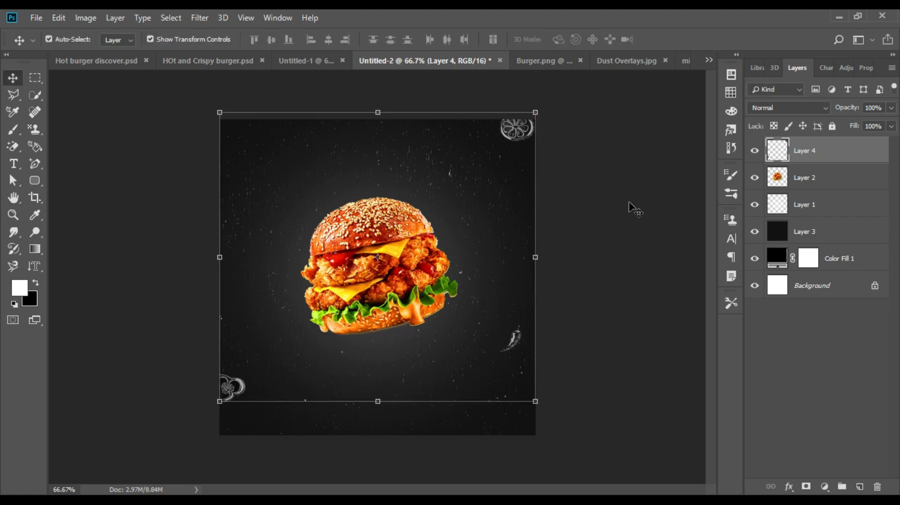
Step: Duplicate the chili sketch and place the copy near the canvas's left edge, beside the top bun
left_click(869, 433)
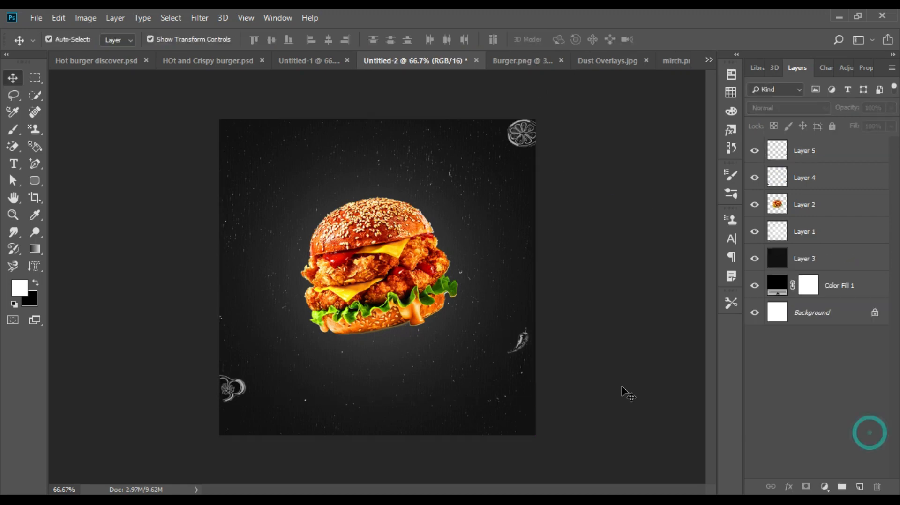
left_click(529, 345)
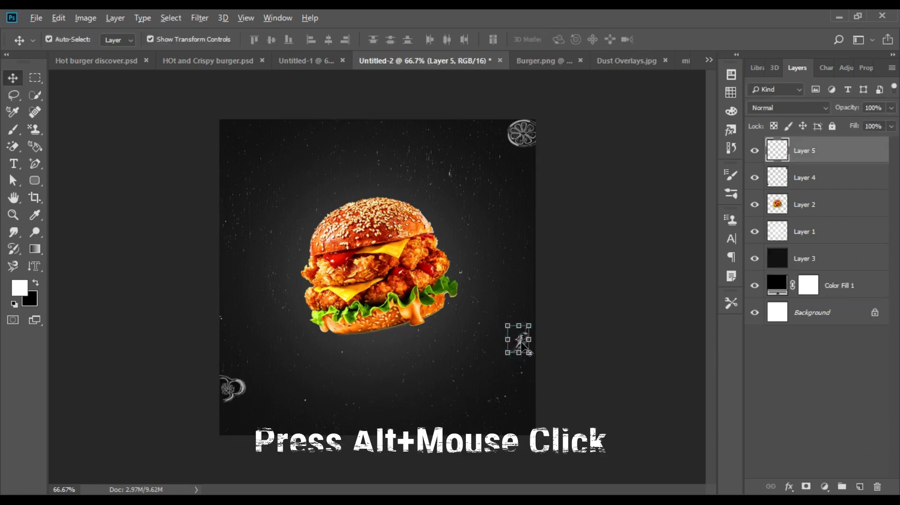
left_click_drag(524, 351, 241, 220)
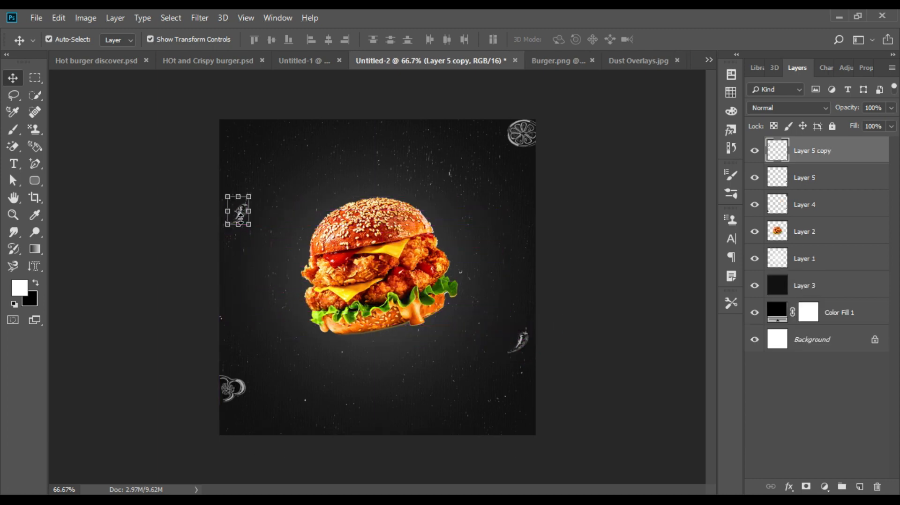
Step: Flip the copied chili sketch horizontally
key("ctrl+t")
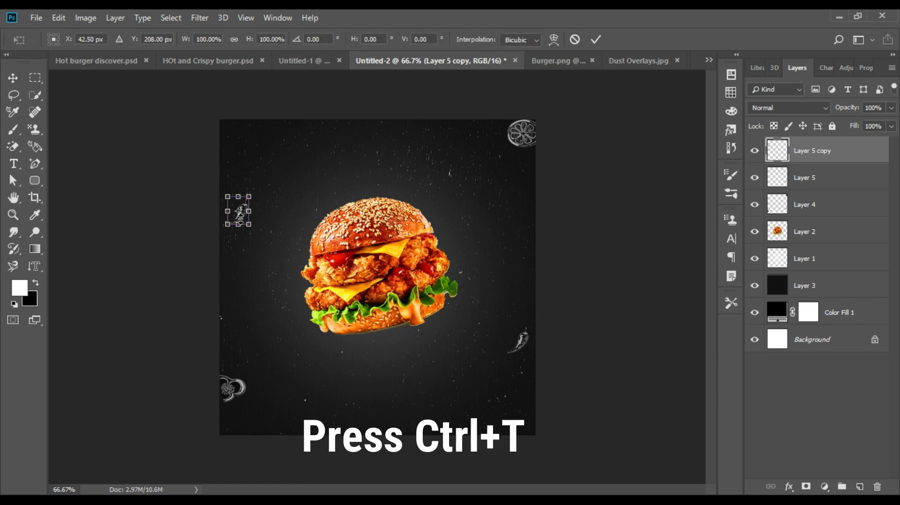
right_click(238, 218)
left_click(281, 382)
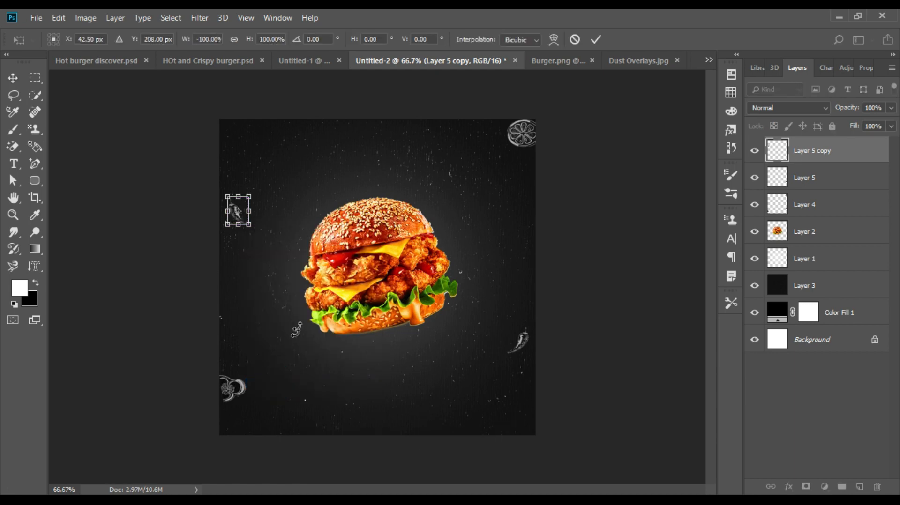
key("Return")
left_click(580, 230)
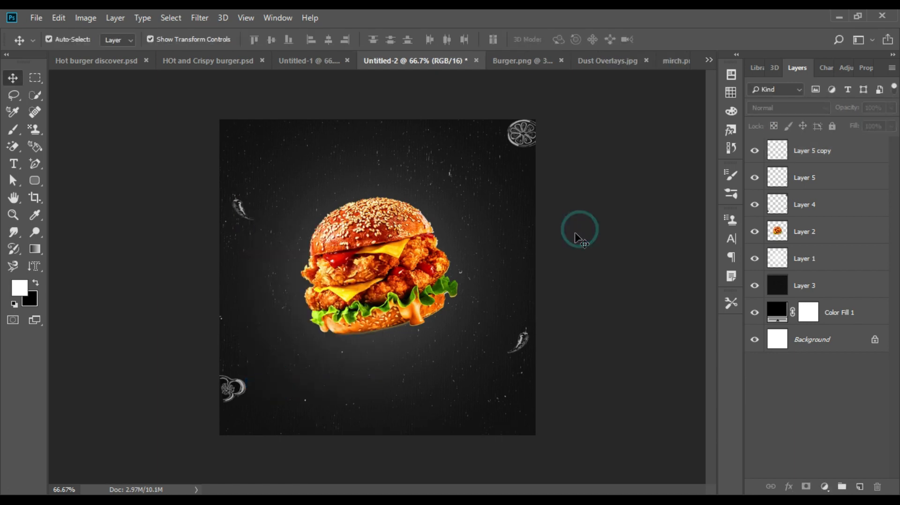
Step: Stretch the vegetable sketch layer to 103.10% height and nudge it slightly beyond the canvas's upper and left edges
left_click(524, 135)
left_click(636, 156)
left_click(522, 135)
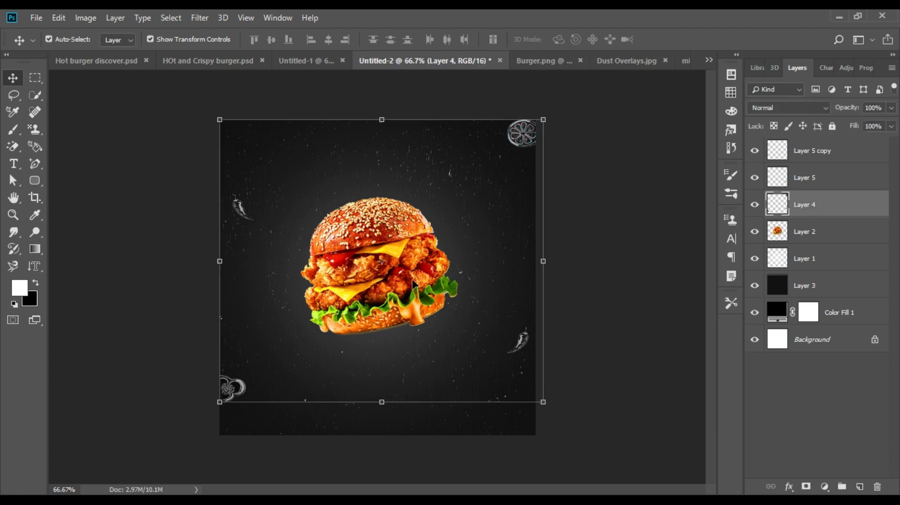
mouse_move(382, 401)
left_mouse_down()
mouse_move(381, 422)
mouse_move(370, 410)
left_mouse_up()
key("Up")
key("Up")
key("Up")
key("Up")
key("Up")
key("Up")
key("Up")
key("Up")
key("Up")
key("Up")
key("Up")
key("Up")
key("Up")
key("Up")
key("Up")
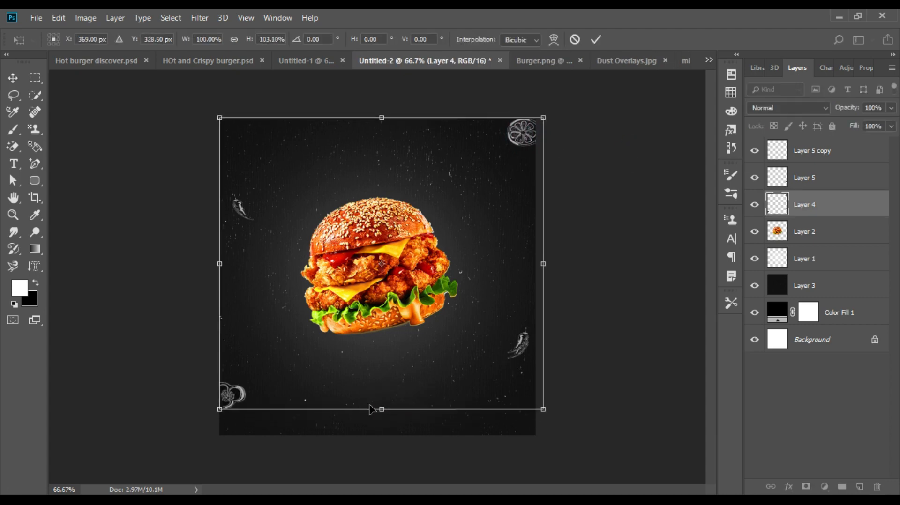
key("Left")
key("Left")
key("Left")
key("Left")
key("Left")
key("Left")
key("Left")
key("Left")
key("Left")
key("Left")
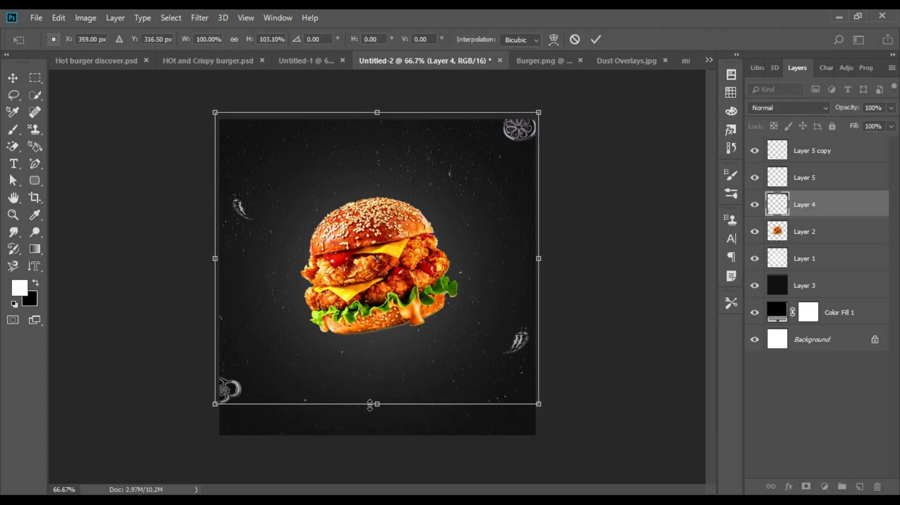
key("Return")
Step: Delete the extra original chili sketch overlapping the vegetable layer's chili near the canvas's right edge
left_click(587, 310)
left_click(518, 339)
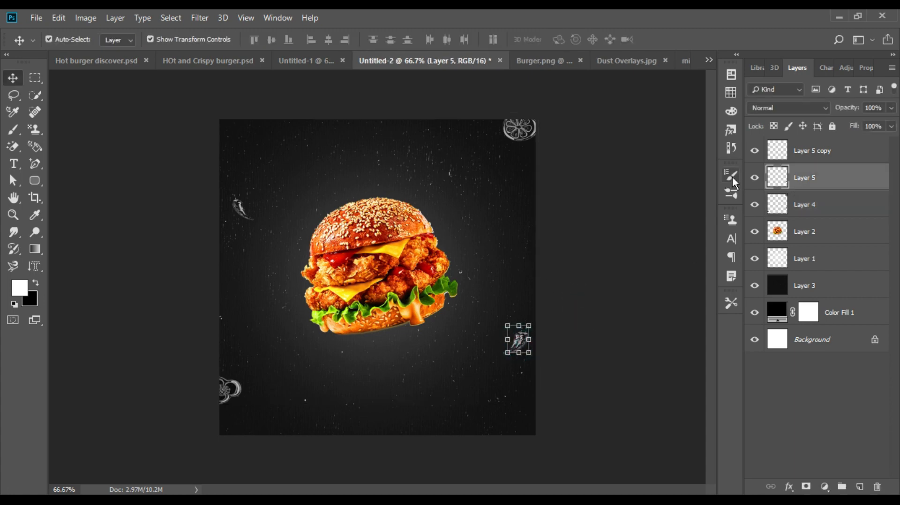
key("Delete")
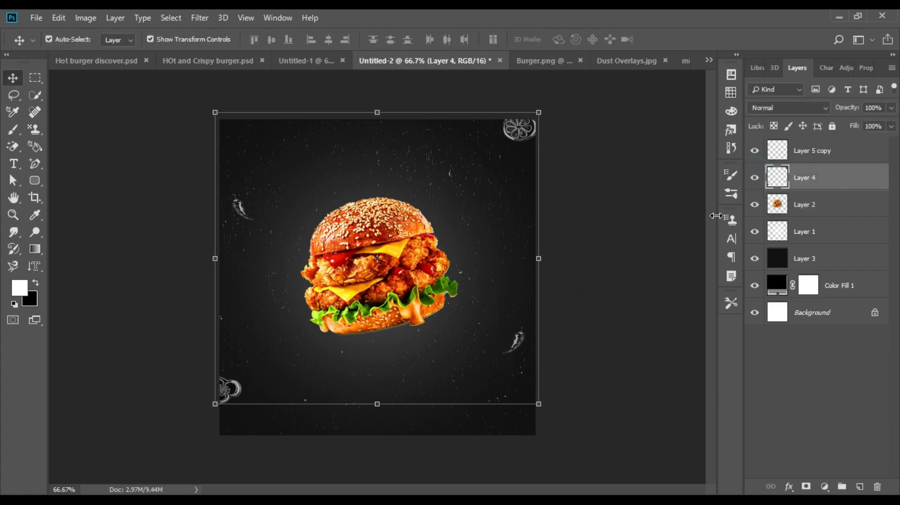
Step: Nudge the burger straight down to leave more empty space above it
left_click(600, 206)
left_click(337, 252)
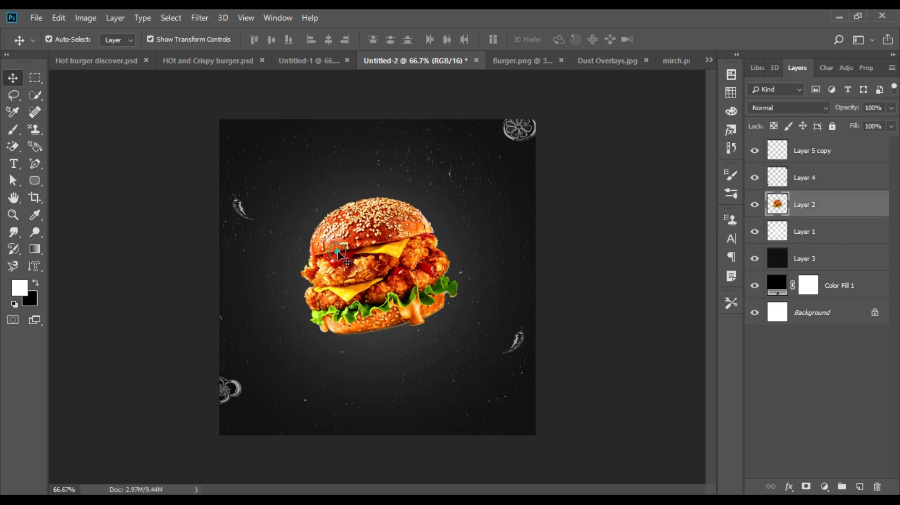
key("Down")
key("Down")
key("Down")
key("Down")
key("Down")
key("Down")
key("Down")
key("Down")
key("Down")
key("Down")
key("Down")
key("Down")
key("Down")
key("Down")
key("Down")
key("Down")
key("Down")
key("Down")
key("Down")
key("Down")
key("Down")
key("Down")
key("Down")
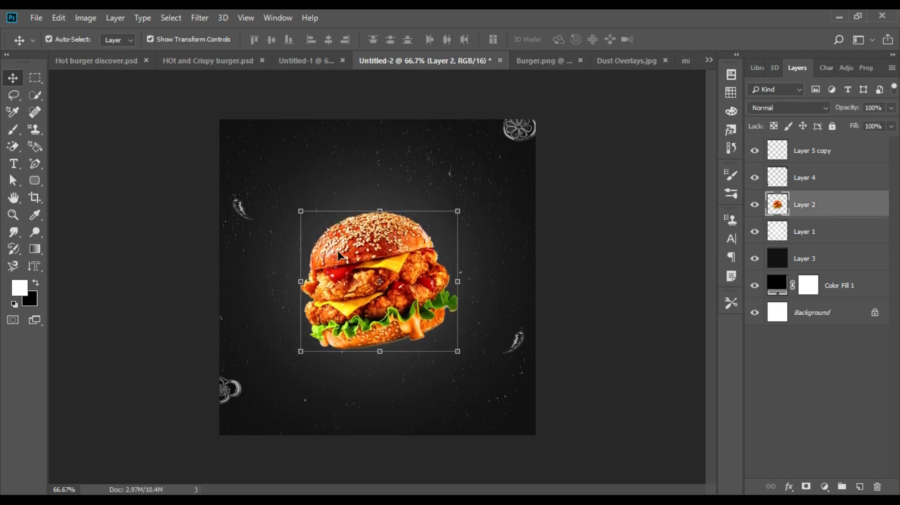
Step: Rotate the tilted burger clockwise until it stands level and shift it slightly to keep it centered
left_click(608, 182)
left_click(389, 304)
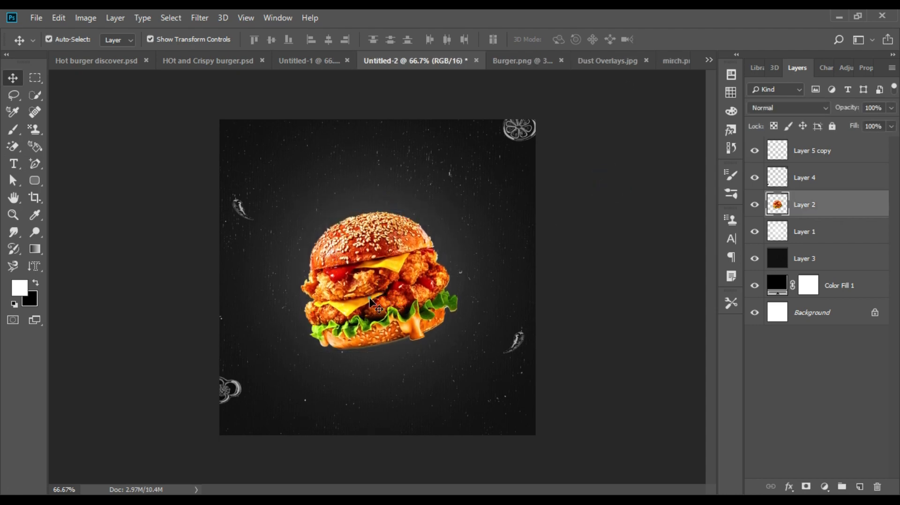
key("ctrl+t")
left_click_drag(302, 365, 290, 340)
left_click_drag(362, 289, 366, 286)
key("Escape")
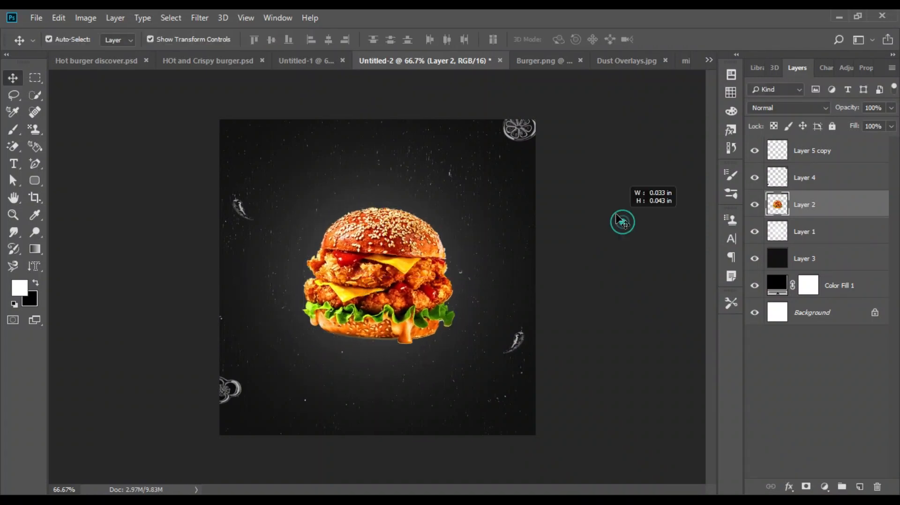
Step: Add a white "HOT AND CRISPY" text layer above the burger
left_click(623, 221)
left_click(21, 165)
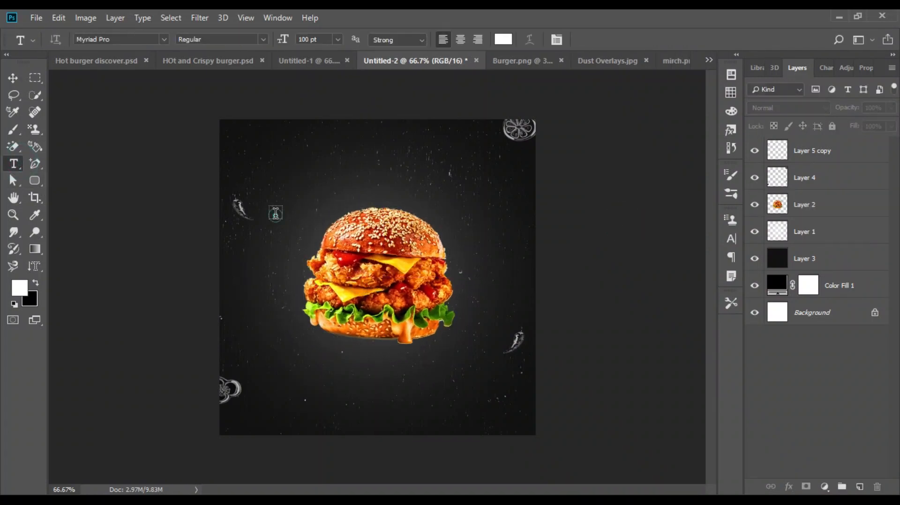
left_click(276, 214)
type("HO")
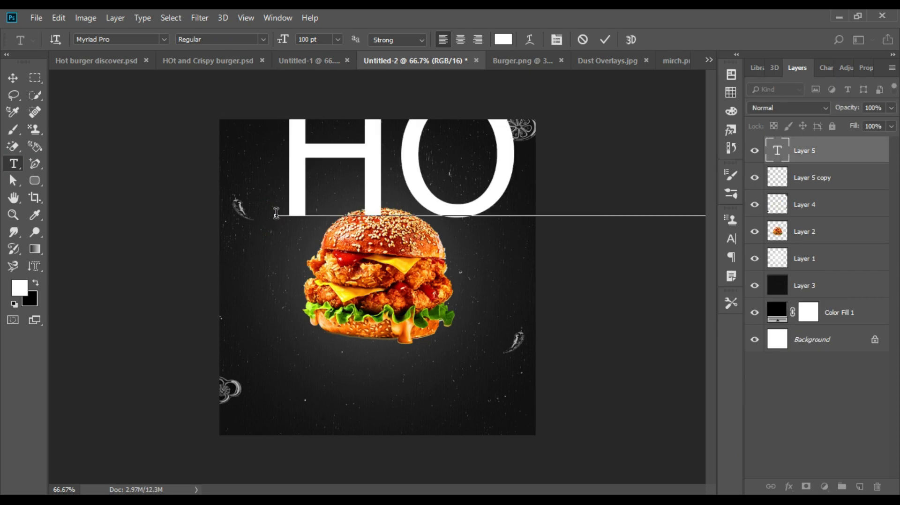
left_click(13, 78)
Step: Set the "HOT AND CRISPY" text's font to Bochild
left_click(731, 239)
left_click(652, 237)
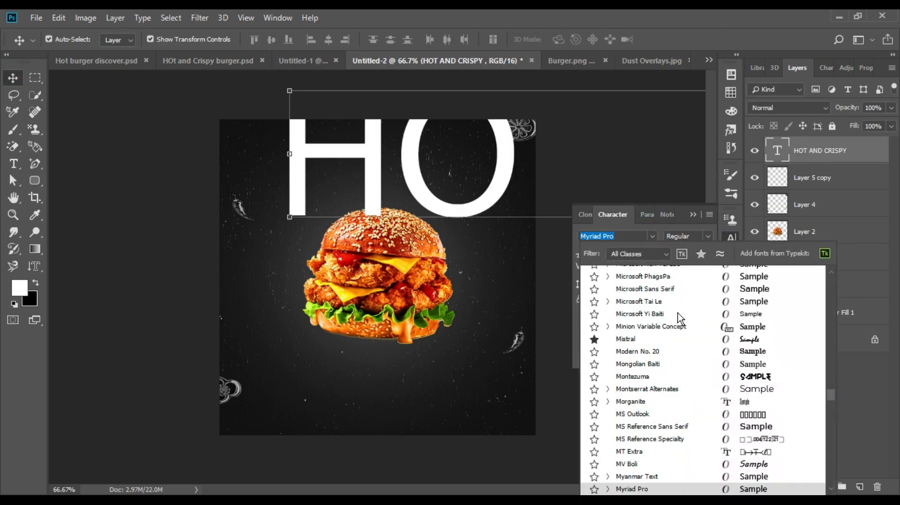
scroll(678, 313, "up", 8)
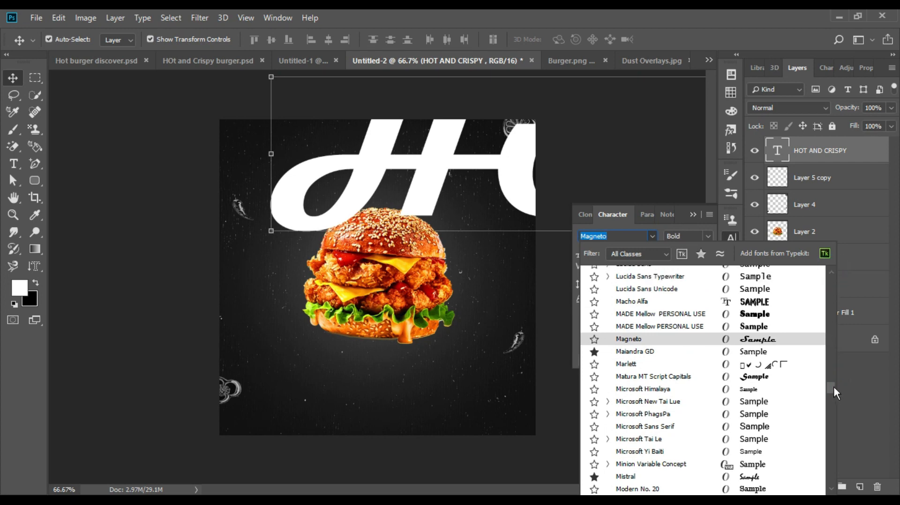
left_click_drag(834, 387, 826, 261)
left_click(686, 285)
left_click(693, 214)
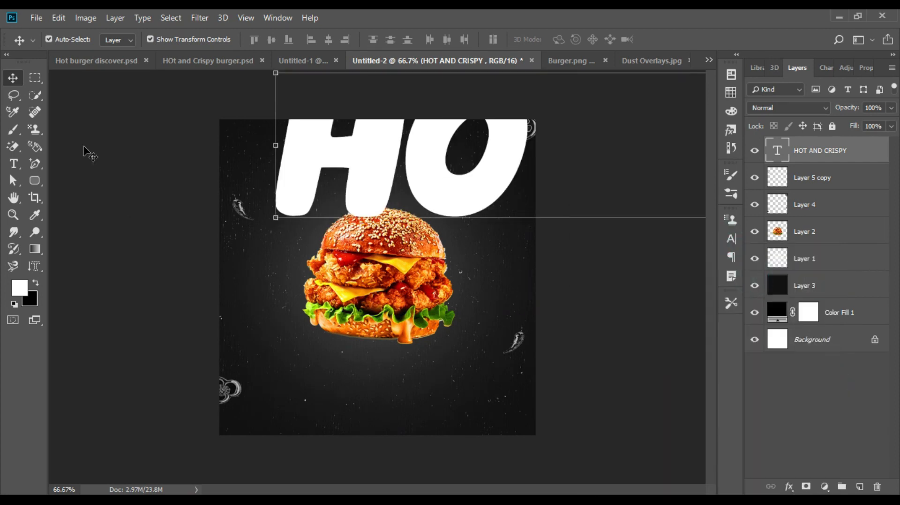
Step: Scale the "HOT AND CRISPY" text down to about the burger's width and center it near the canvas's upper edge
left_click(275, 219)
left_click_drag(300, 150, 582, 150)
left_click_drag(646, 156, 198, 287)
left_click_drag(108, 289, 638, 281)
left_click_drag(672, 278, 526, 289)
left_click_drag(582, 284, 221, 291)
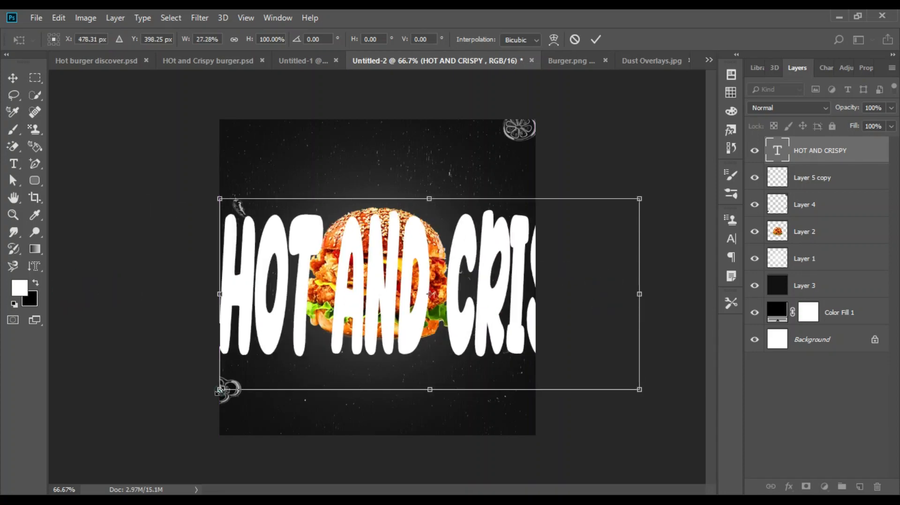
left_click_drag(218, 390, 412, 302)
left_click_drag(405, 259, 199, 258)
left_click_drag(203, 303, 336, 234)
left_click_drag(396, 230, 303, 211)
left_click_drag(243, 259, 397, 209)
left_click_drag(457, 207, 366, 152)
key("Return")
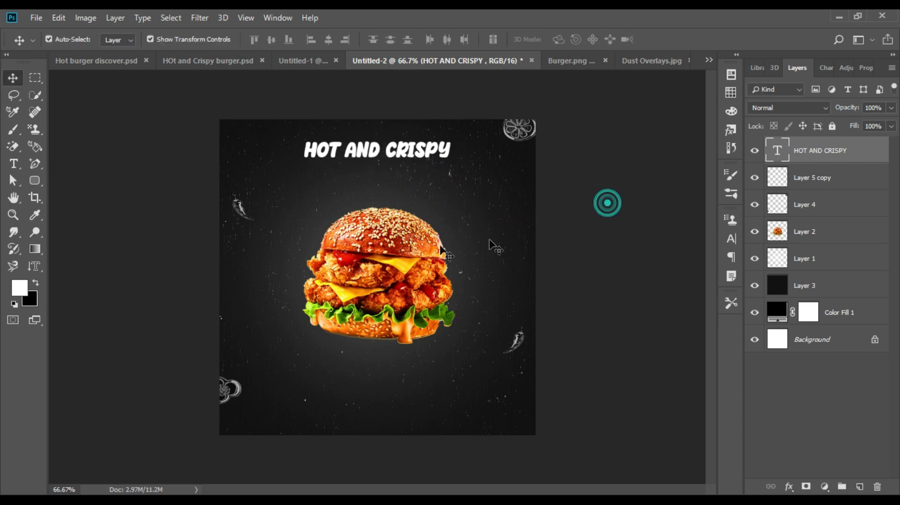
Step: Move the burger further down to free more room beneath the "HOT AND CRISPY" headline
left_click_drag(364, 242, 364, 261)
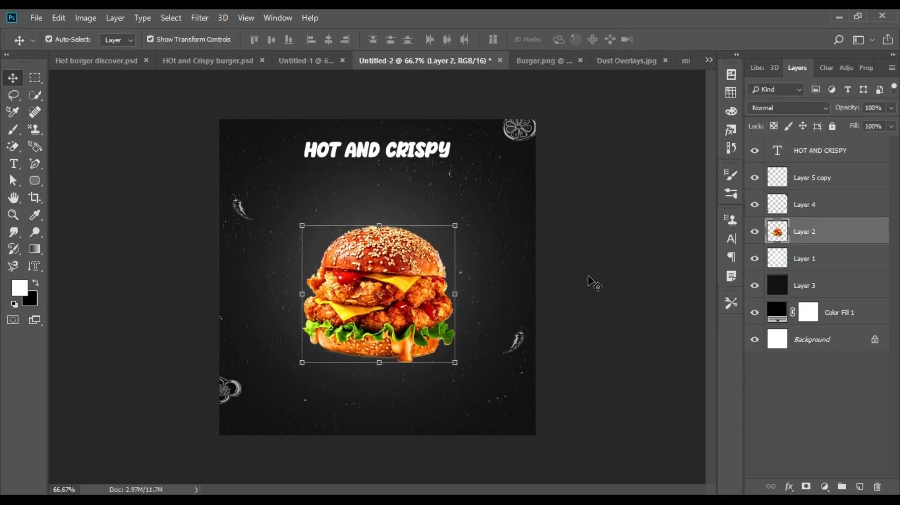
left_click(589, 278)
left_click(517, 344)
left_click(588, 319)
Step: Shrink the "HOT AND CRISPY" headline to about three quarters of its width, keeping it above the burger
left_click(373, 147)
left_click_drag(303, 161, 360, 147)
key("Return")
left_click(591, 172)
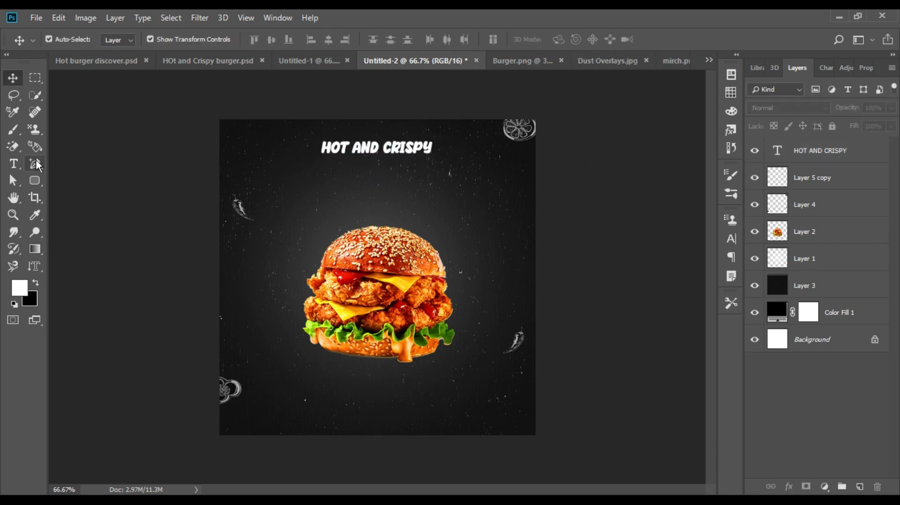
Step: Add a white "BURGER" title, scaled to about the burger's width and placed between the headline and the burger
left_click(14, 164)
left_click(275, 229)
type("BURGER")
left_click(13, 78)
left_click_drag(401, 187, 304, 255)
left_click_drag(181, 299, 400, 210)
left_click_drag(438, 185, 351, 194)
key("Return")
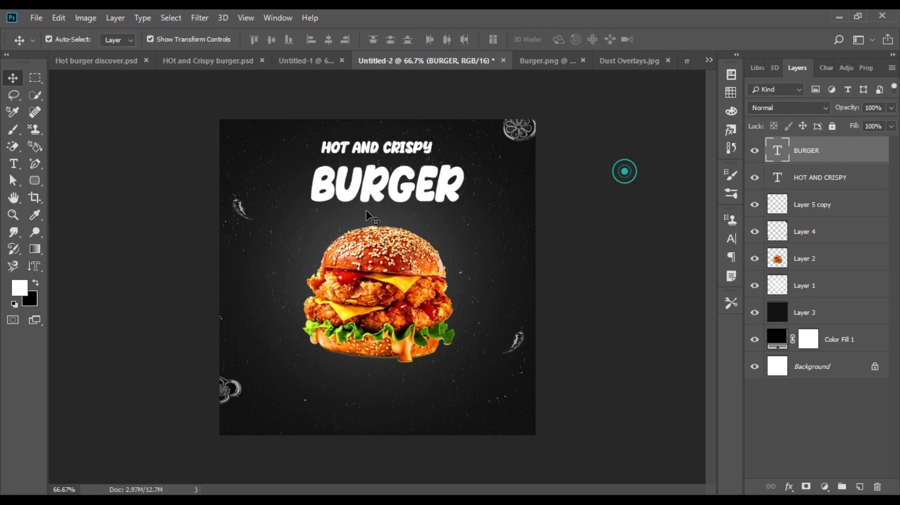
Step: Move the "HOT AND CRISPY" line down and slightly right so it sits closely centered over "BURGER"
left_click(388, 148)
key("Down")
key("Down")
key("Down")
key("Down")
key("Down")
key("Down")
key("Down")
key("Down")
key("Down")
key("Down")
key("Down")
key("Down")
key("Down")
key("Down")
key("Down")
key("Down")
key("Down")
key("Down")
key("Down")
key("Down")
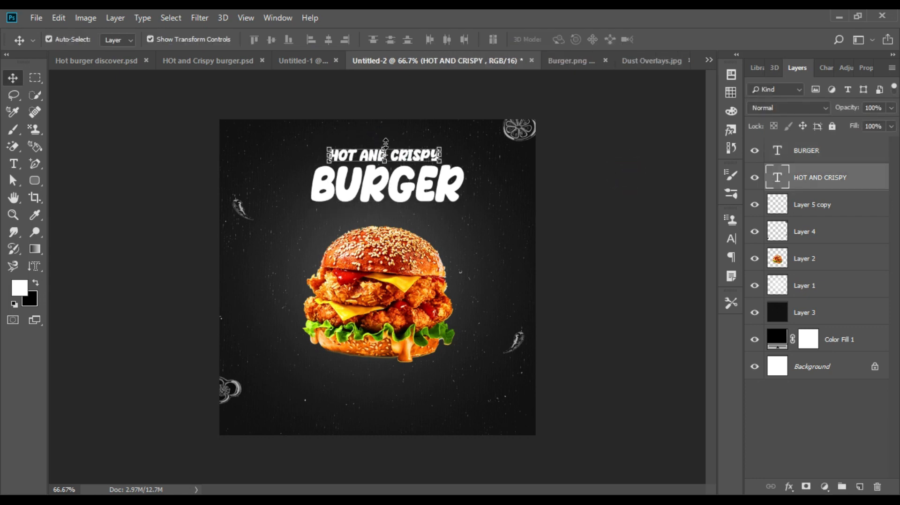
left_click(581, 166)
Step: Apply a drop shadow to "BURGER" with 70% opacity, -101° angle, 12 px distance, 3% spread and 24 px size
left_click(872, 432)
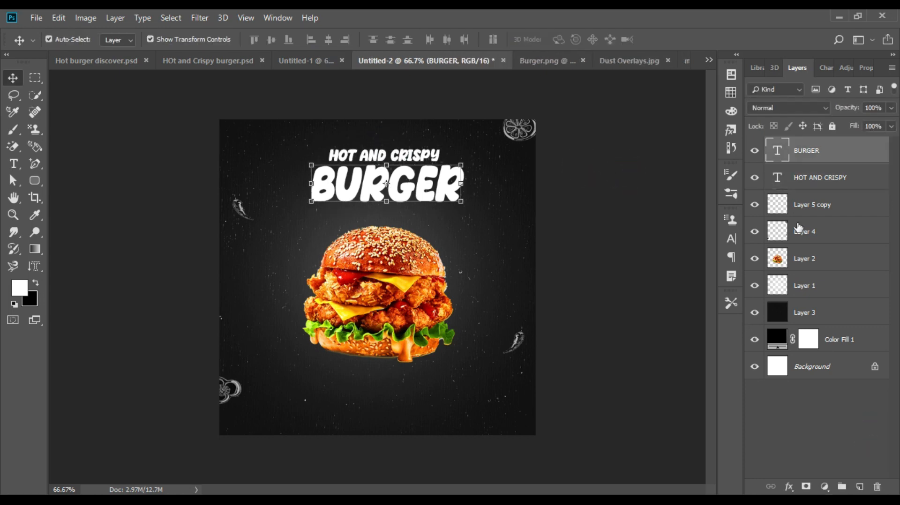
double_click(861, 162)
left_click(428, 309)
left_click_drag(598, 58, 651, 76)
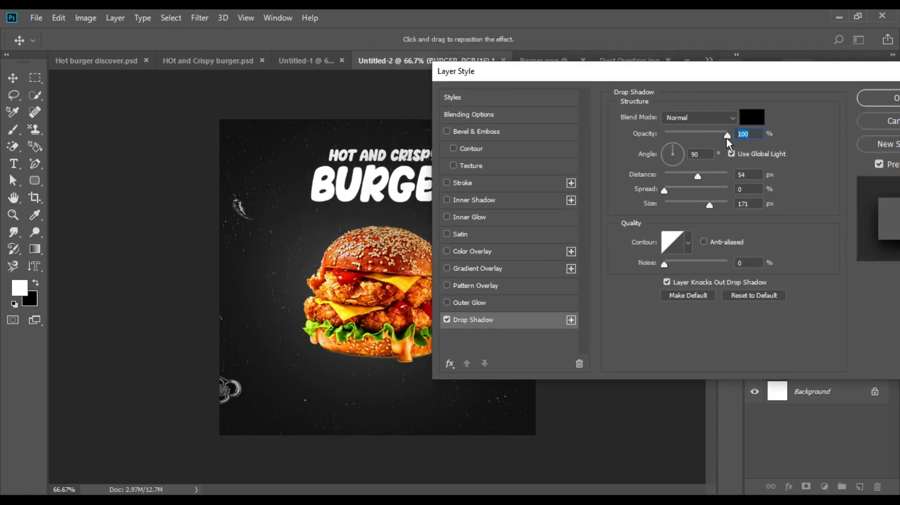
left_click_drag(710, 139, 678, 207)
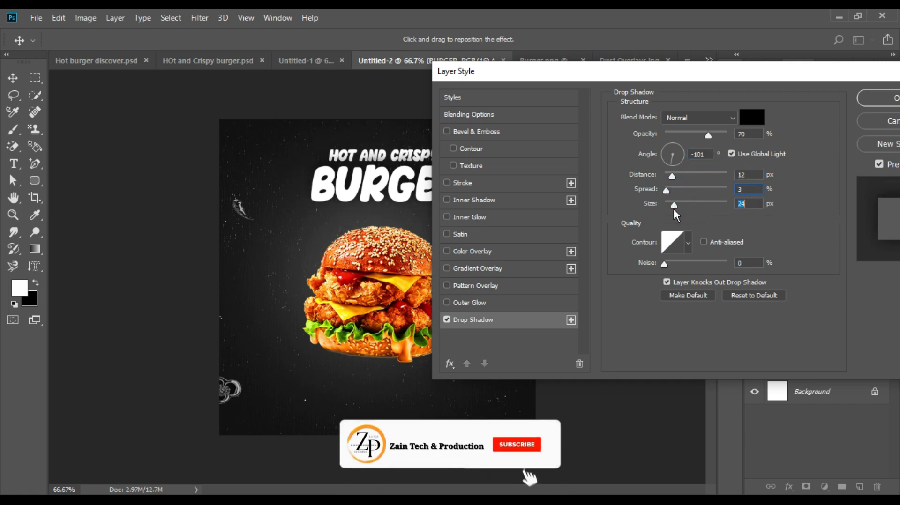
left_click_drag(748, 77, 661, 101)
left_click(791, 123)
left_click(627, 170)
left_click(399, 185)
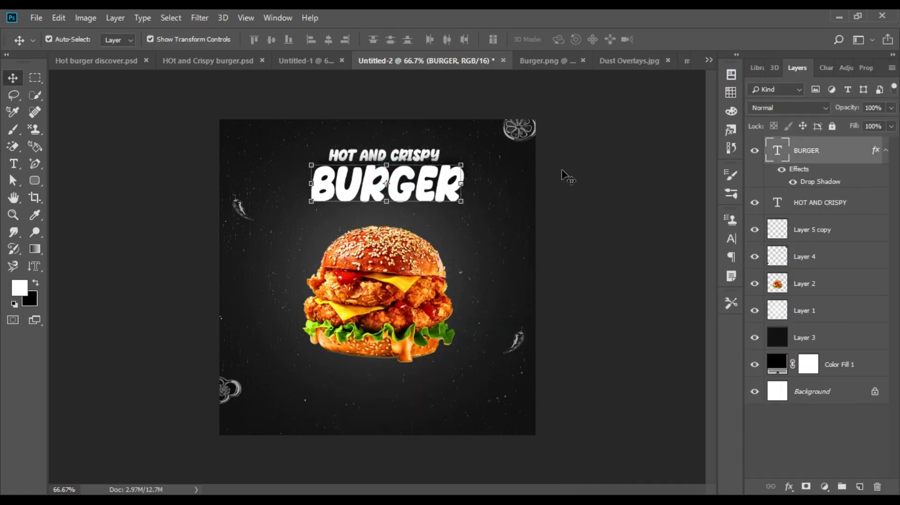
left_click(412, 151)
double_click(861, 203)
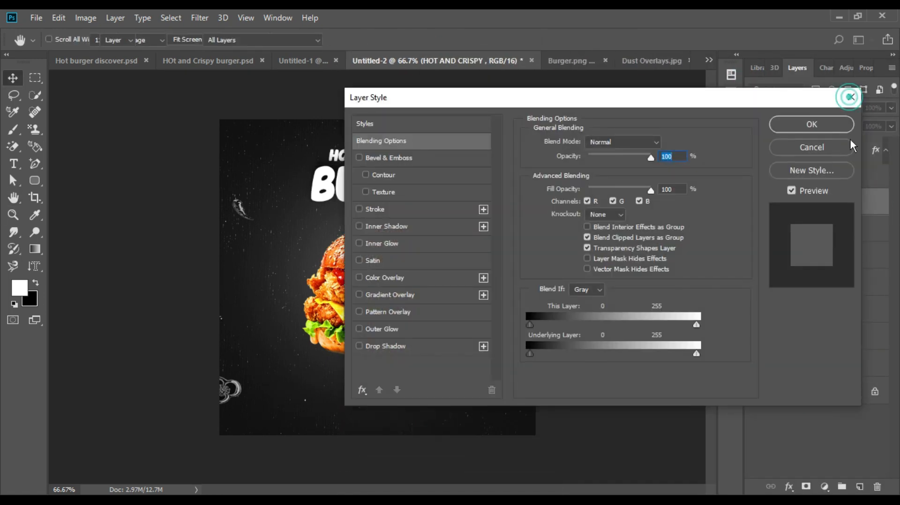
left_click(850, 97)
Step: Set the "BURGER" drop shadow's angle to 101° so the shadow falls below the letters
double_click(860, 150)
left_click_drag(469, 97, 602, 98)
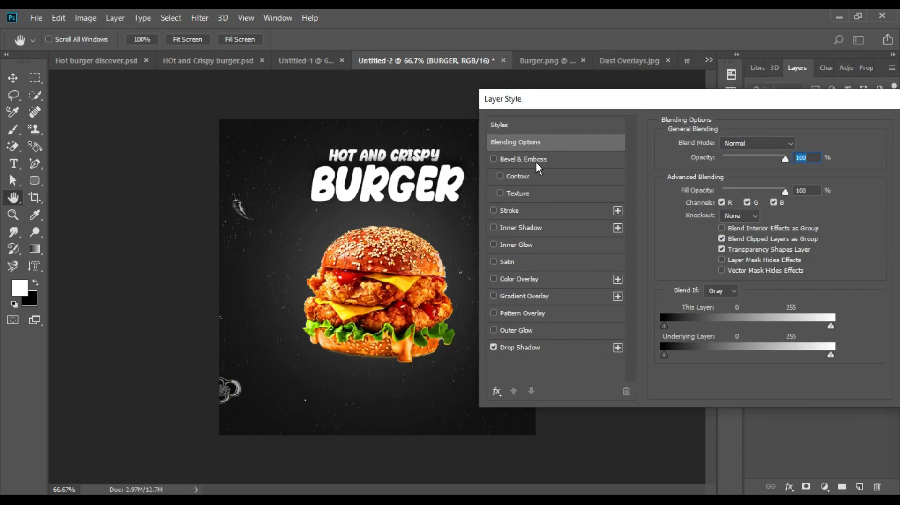
left_click(519, 348)
left_click(718, 170)
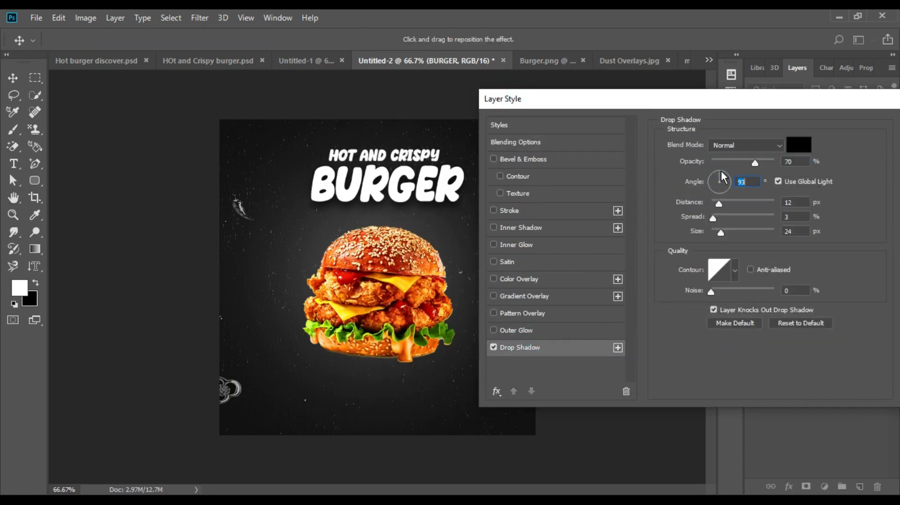
left_click(717, 171)
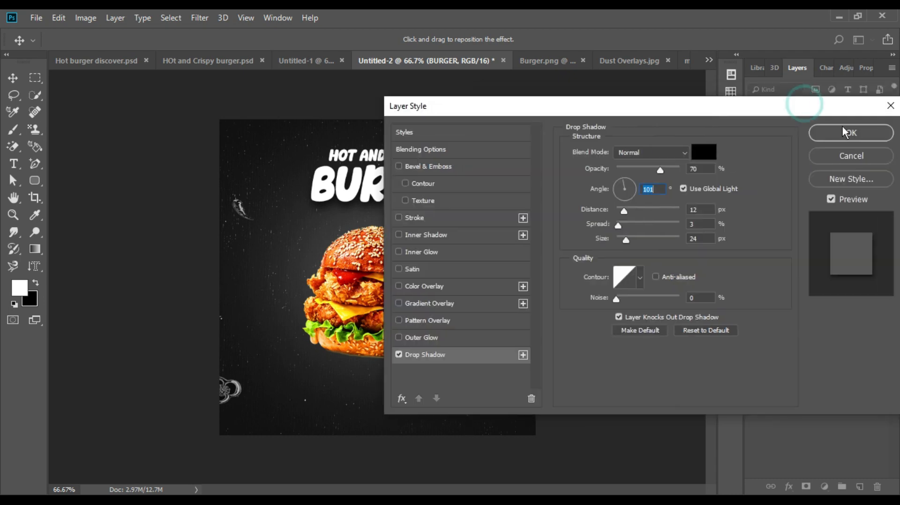
left_click(844, 131)
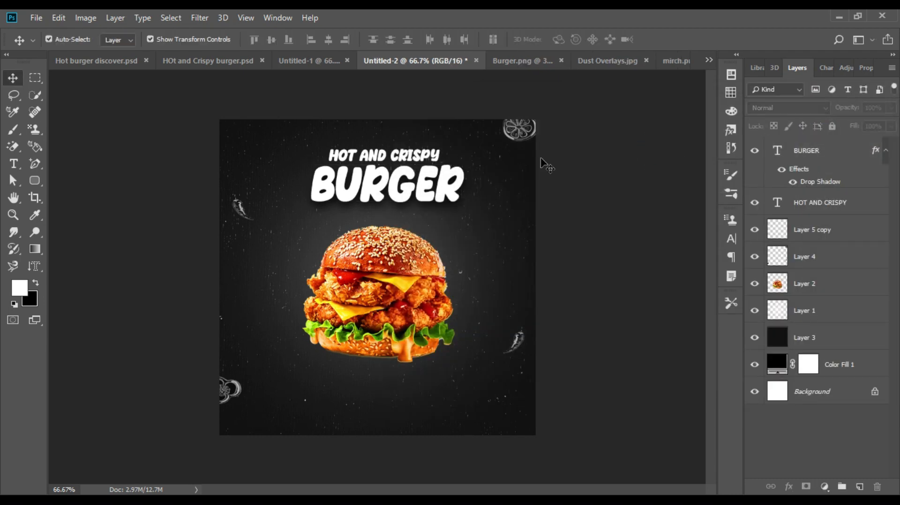
Step: Change the "HOT AND CRISPY" text color to orange-red ff4300
left_click(737, 244)
left_click(686, 301)
left_click(717, 162)
left_click(816, 155)
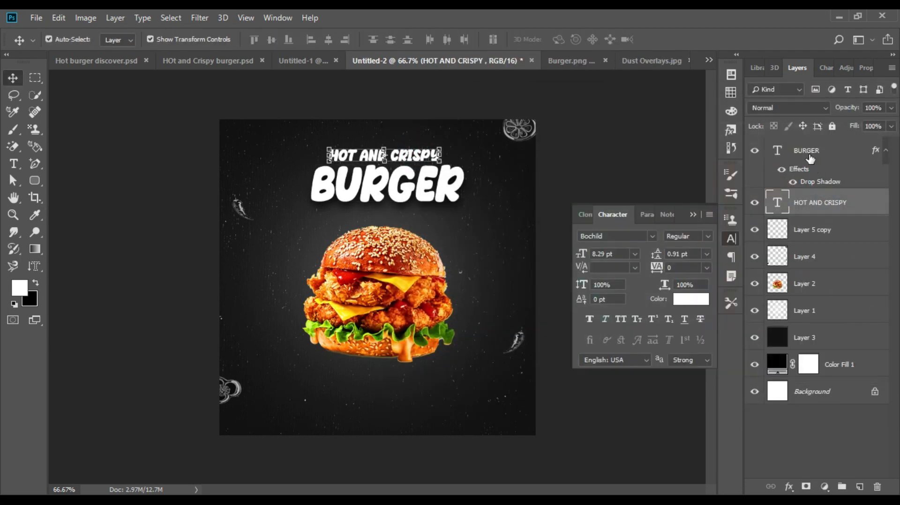
left_click(692, 299)
left_click(717, 159)
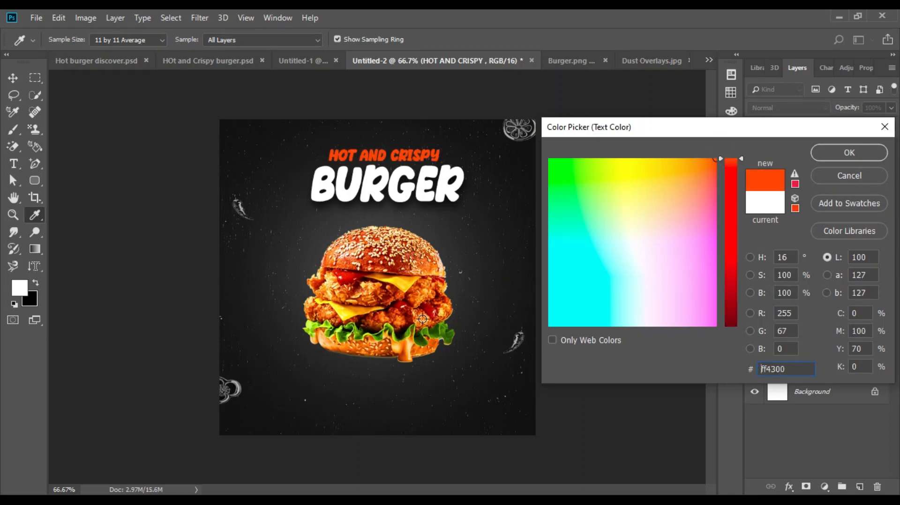
left_click(849, 153)
left_click(662, 161)
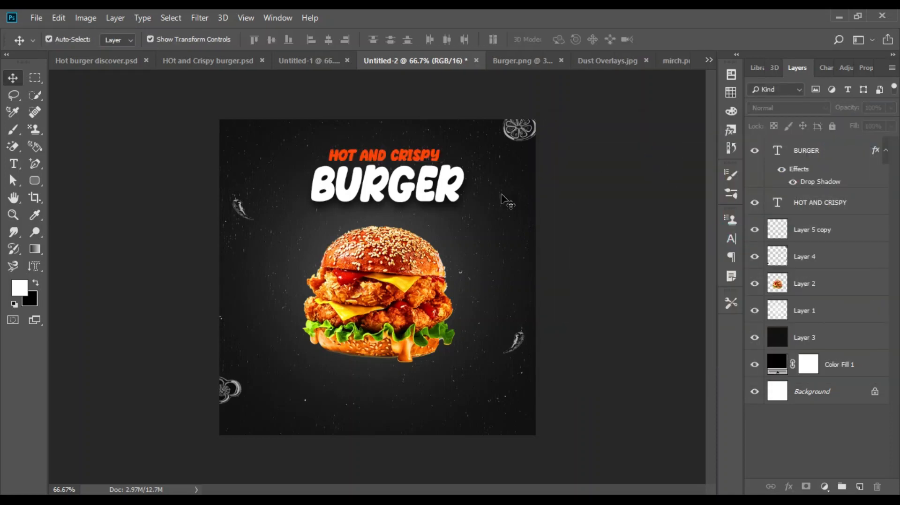
Step: Copy the logo layers POINT, FOOD, Magrils and Layer 2 from the Untitled-1 document into the Untitled-2 burger poster
left_click(307, 63)
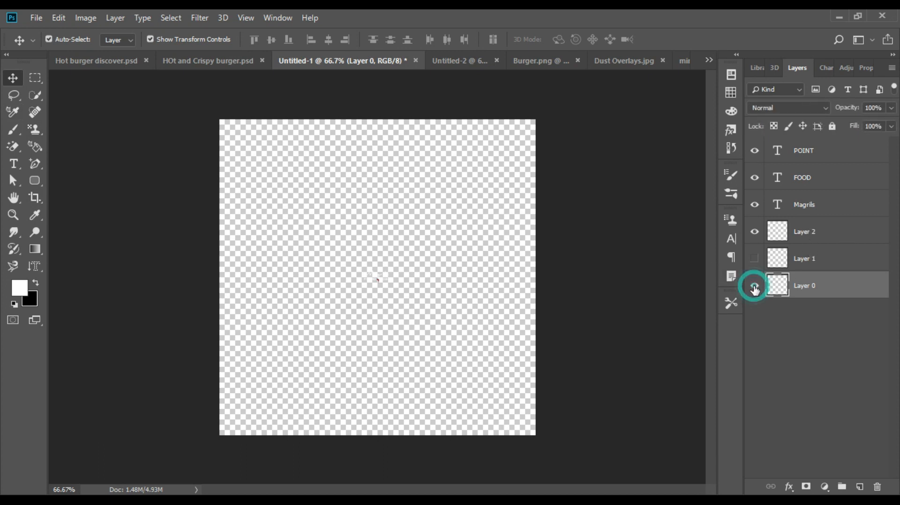
left_click(812, 230, "ctrl")
left_click(810, 206, "ctrl")
left_click(807, 179, "ctrl")
left_click(804, 151, "ctrl")
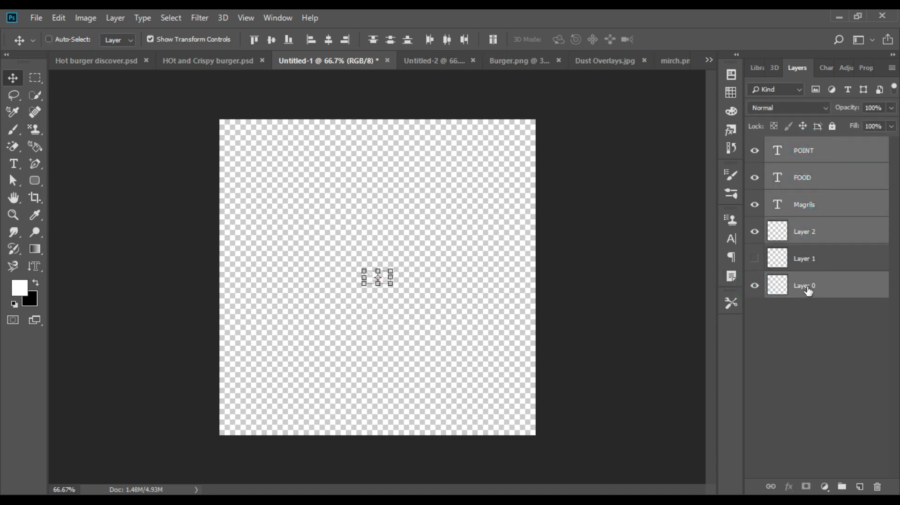
left_click(807, 290, "ctrl")
left_click_drag(557, 71, 484, 153)
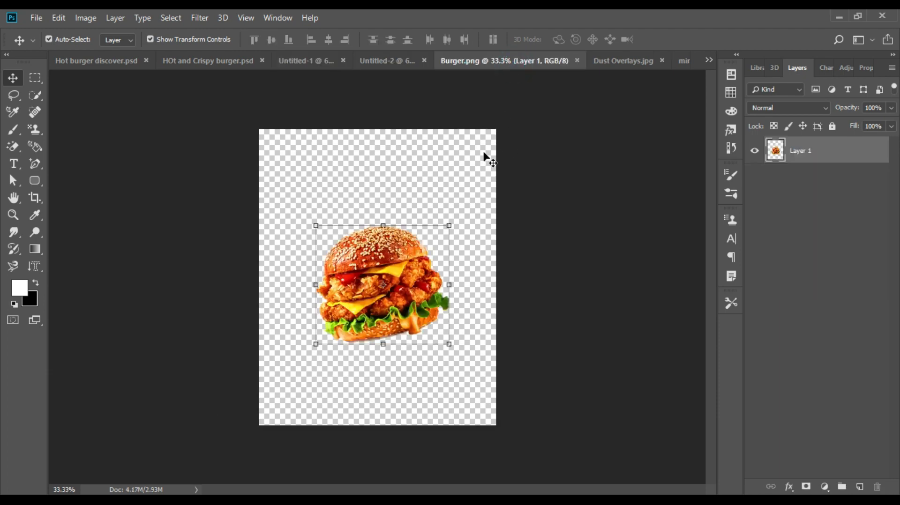
left_click_drag(620, 68, 396, 240)
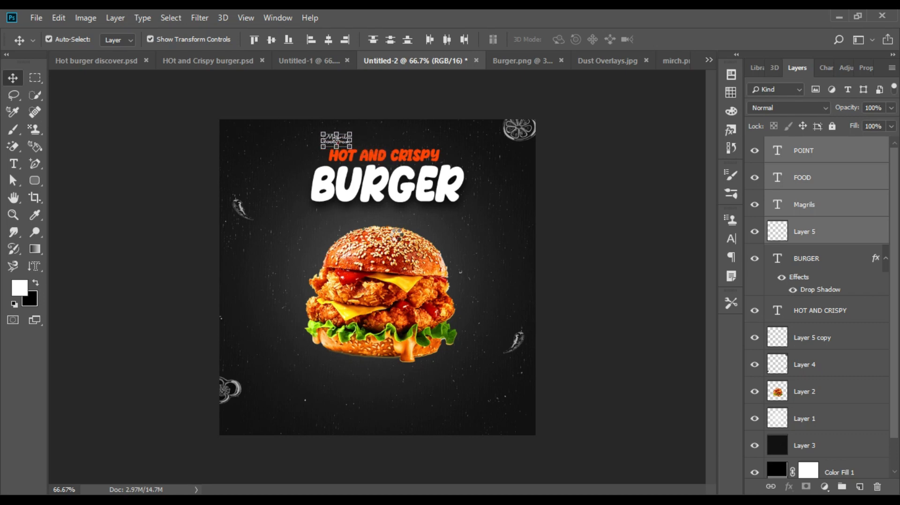
Step: Move the Magrils Food Point logo into the poster's upper-left corner
key("shift+Left")
key("shift+Left")
key("shift+Up")
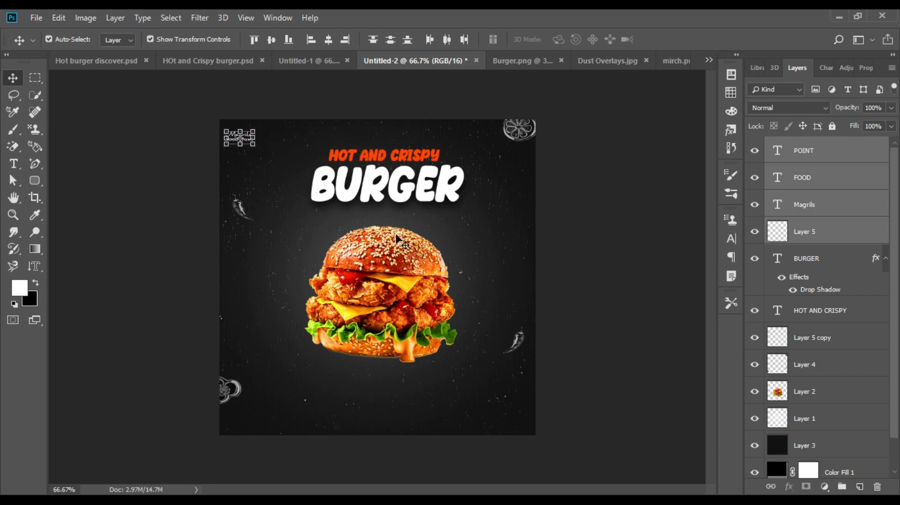
left_click(594, 218)
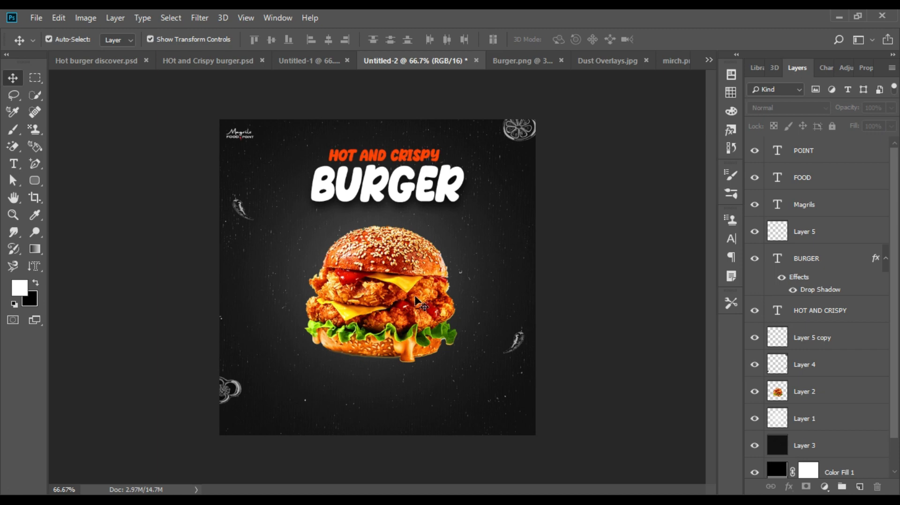
Step: Draw a white rounded rectangle about 138 by 43 px with 10 px corners below the burger
key("u")
left_click_drag(311, 379, 372, 398)
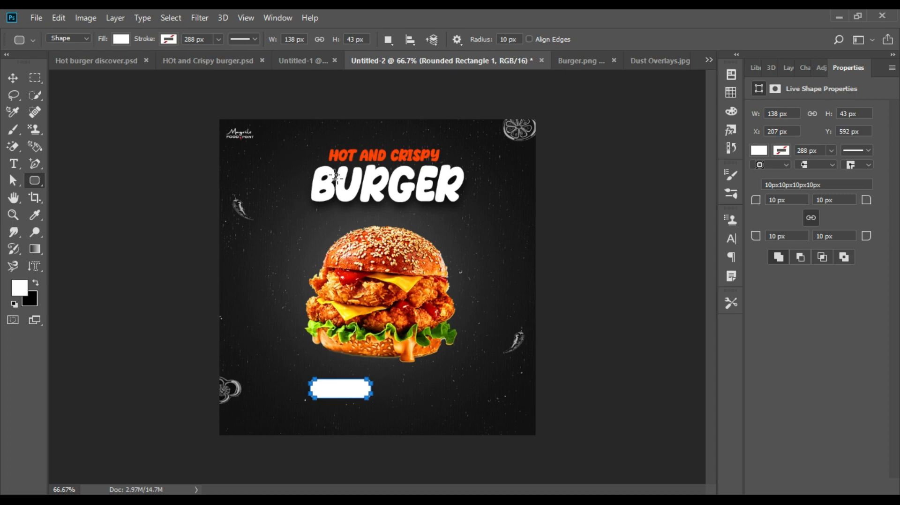
left_click(10, 76)
left_click(295, 185)
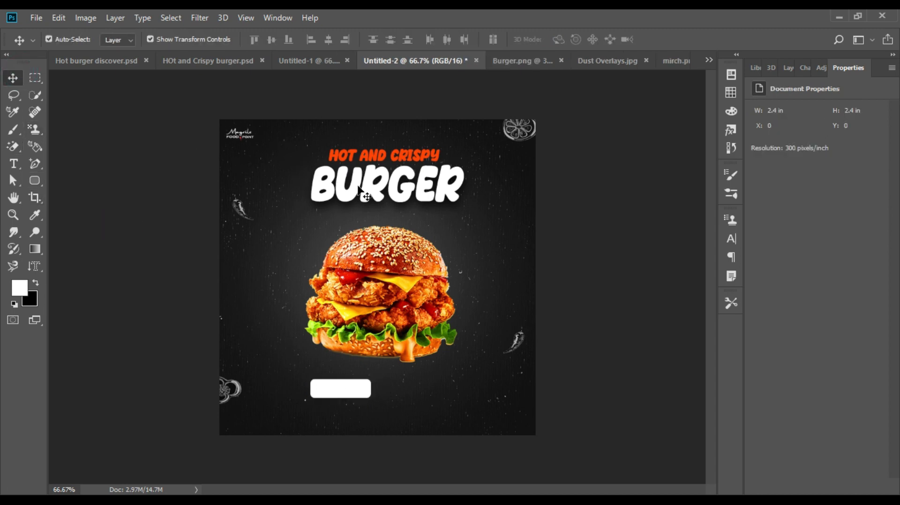
left_click(240, 187)
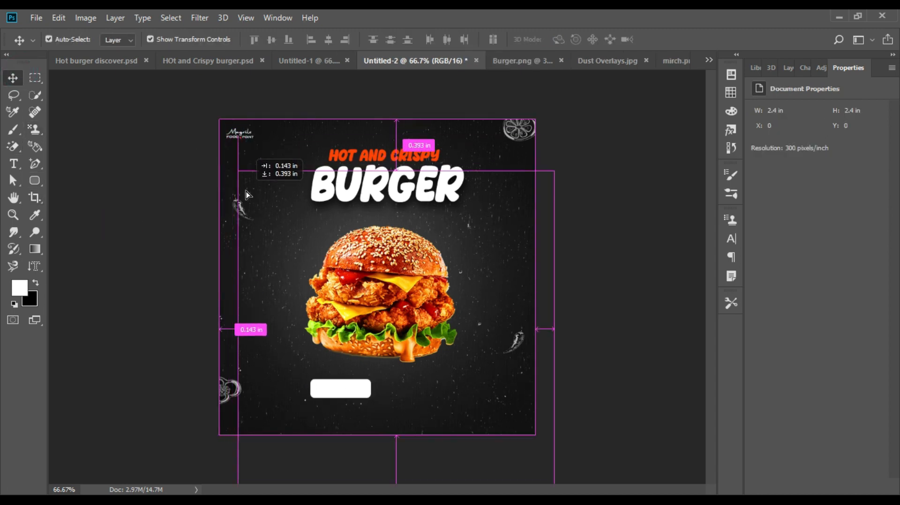
Step: Add the orange-red text "ODER NOW" as a new text layer in 100 pt Bochild
left_click(341, 387)
key("t")
left_click(251, 334)
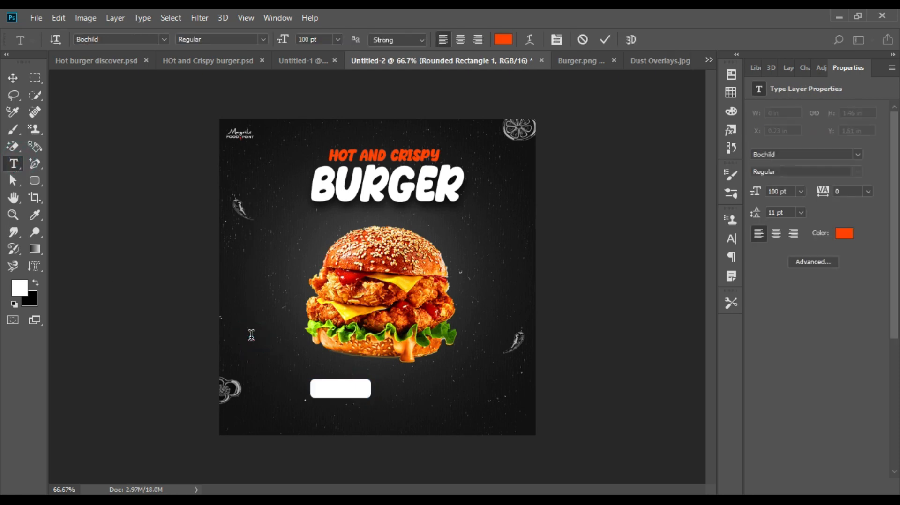
type("ODER NOW")
left_click(14, 77)
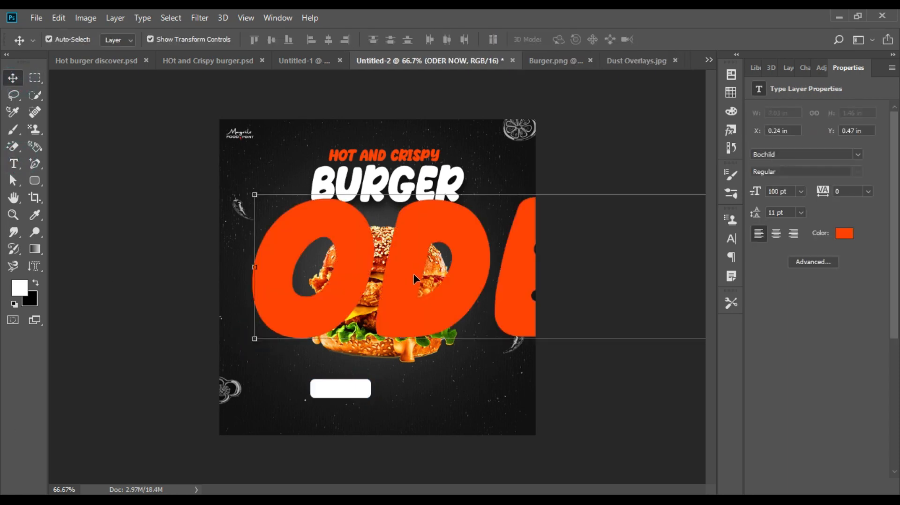
Step: Scale the "ODER NOW" text down to 4.78% and place it on the white rounded rectangle
left_click_drag(310, 282, 187, 281)
left_click_drag(126, 375, 422, 373)
left_click_drag(419, 406, 406, 312)
left_click_drag(433, 360, 335, 391)
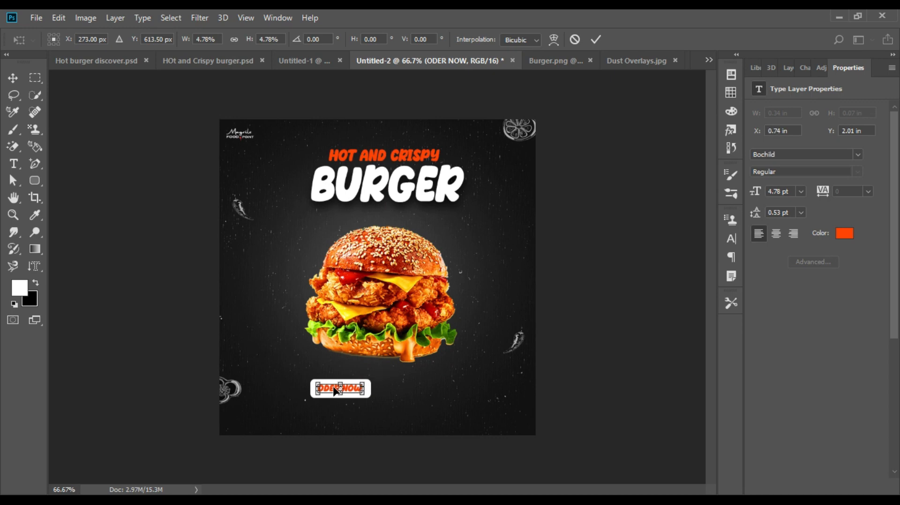
left_click(547, 312)
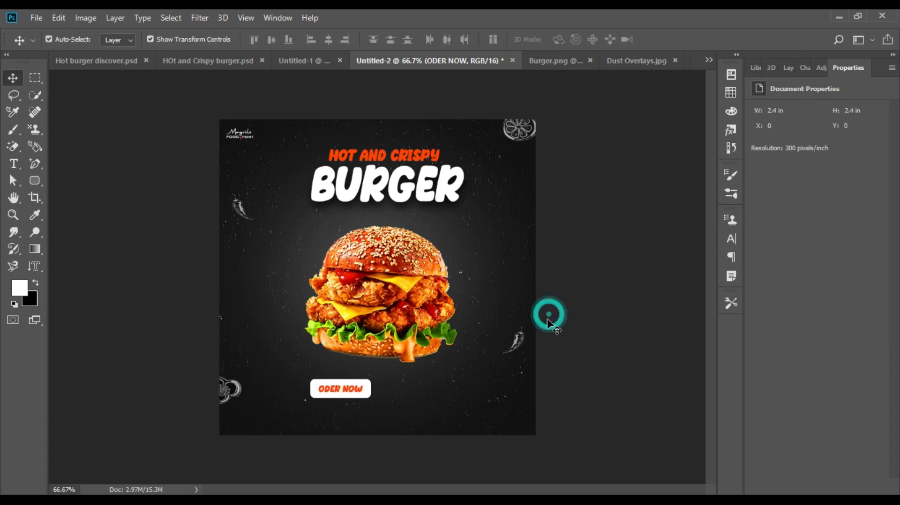
Step: Change the "ODER NOW" text's font to Bebas Neue
left_click(343, 389)
left_click(731, 239)
left_click(652, 236)
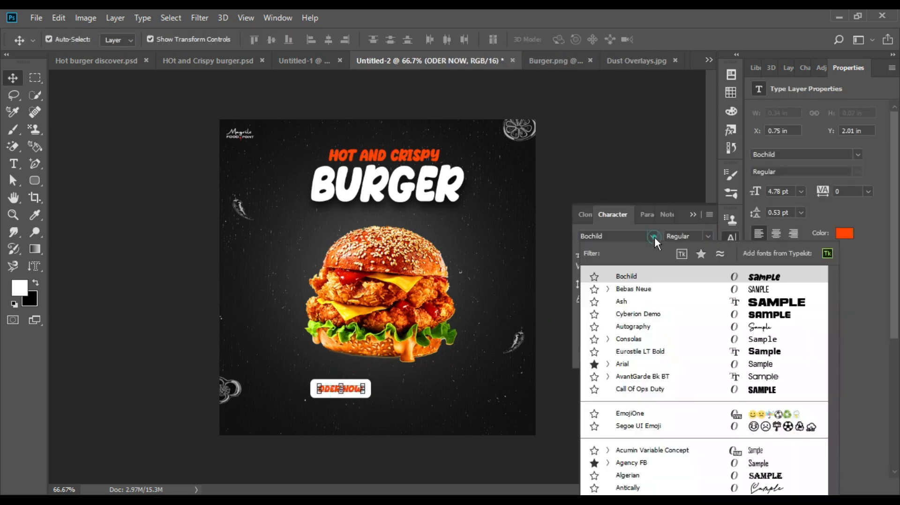
left_click(679, 291)
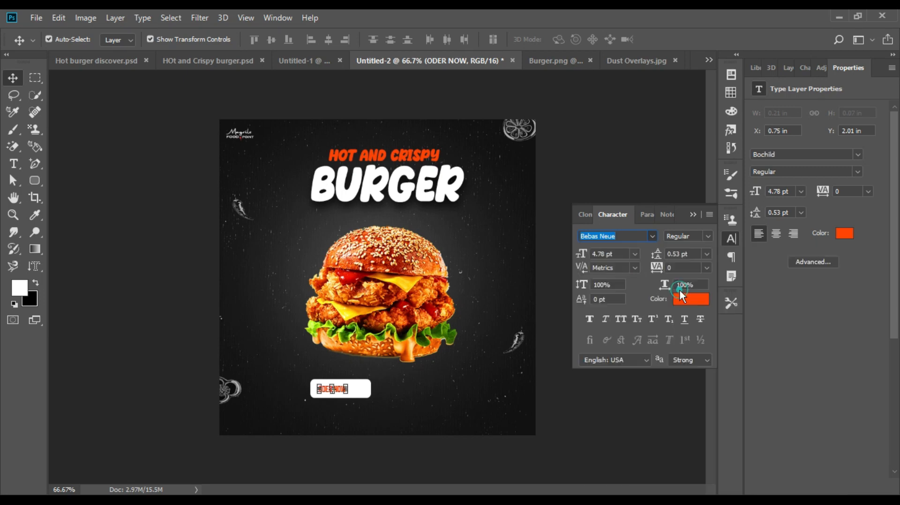
left_click(730, 239)
Step: Enlarge the "ODER NOW" text to about 7.1 pt and center it on the white rounded rectangle
mouse_move(347, 397)
left_mouse_down()
mouse_move(367, 399)
mouse_move(359, 393)
left_mouse_up()
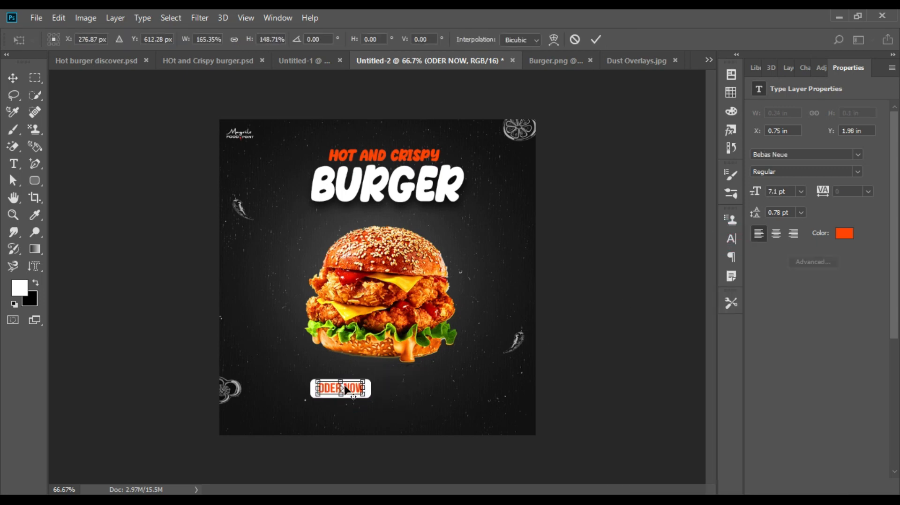
key("Return")
left_click(468, 377)
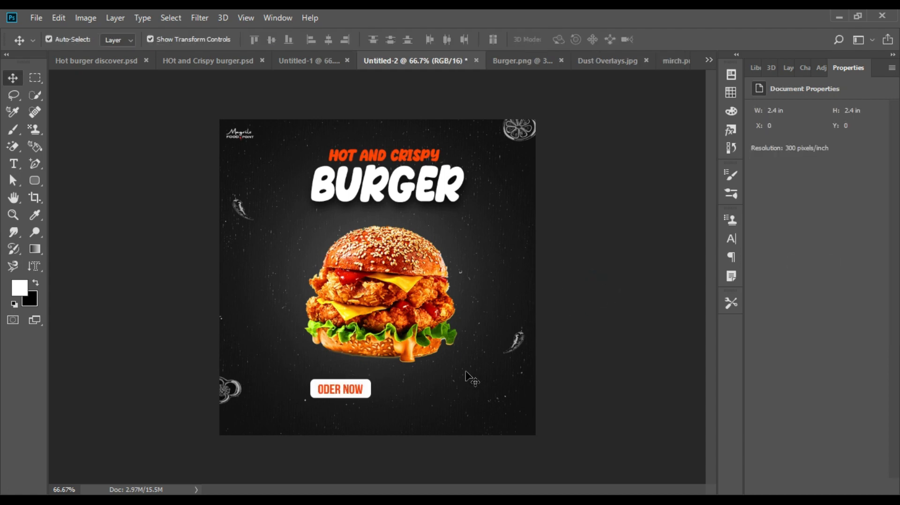
Step: Correct the button text from "ODER NOW" to "Order Now"
left_click(311, 396)
left_click(771, 68)
left_click(793, 68)
left_click(361, 406)
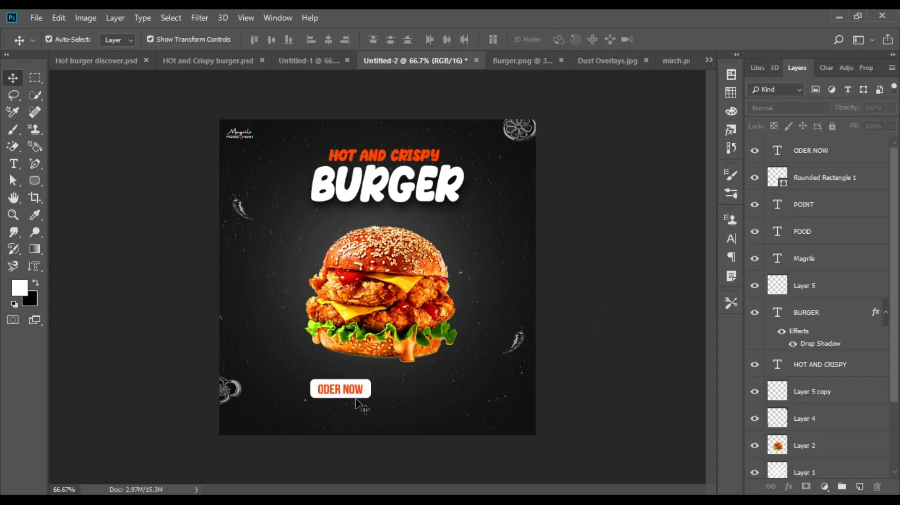
double_click(341, 387)
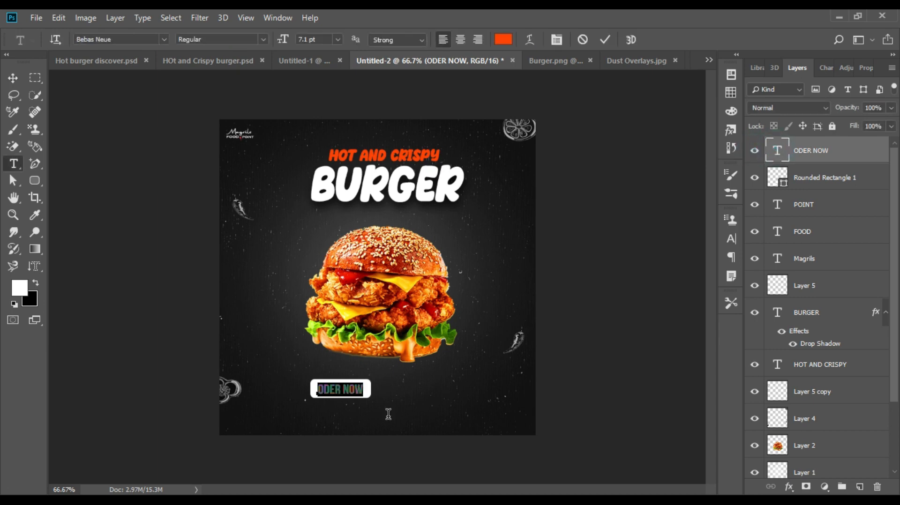
left_click(362, 389)
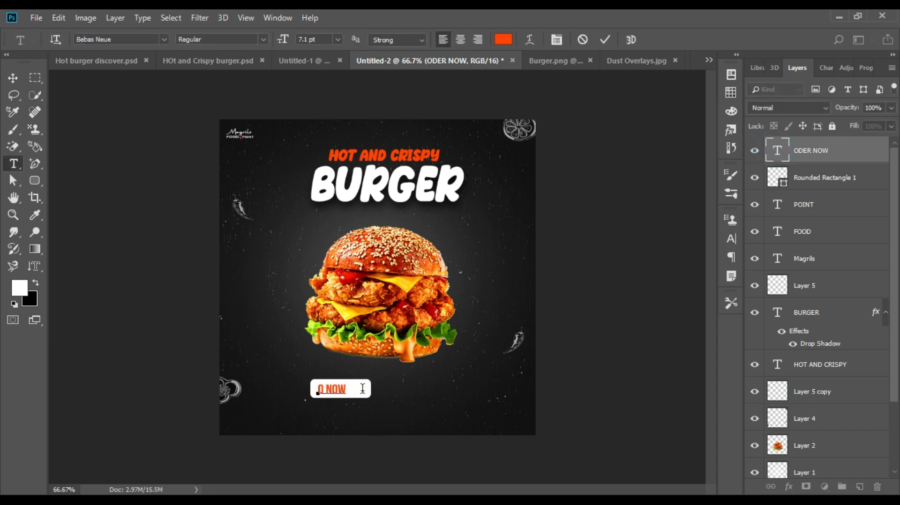
left_click(13, 78)
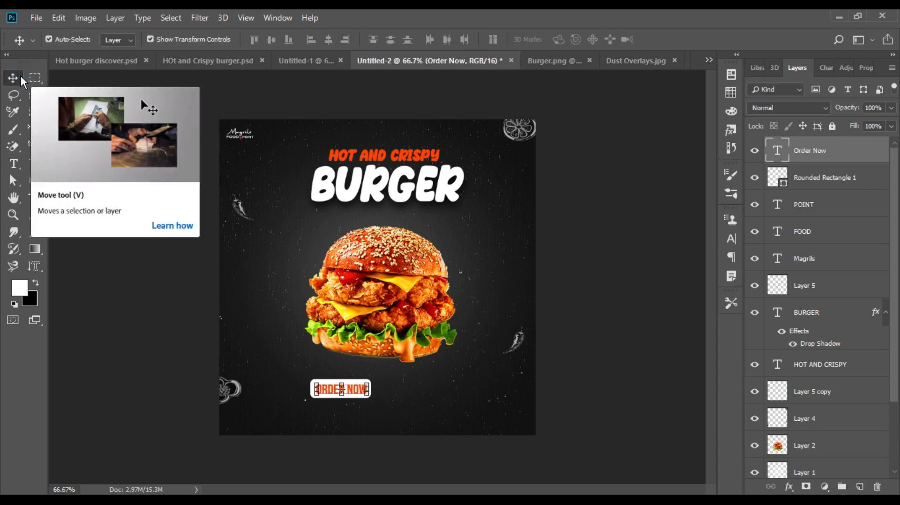
Step: Set the "Order Now" text's font to Arial
left_click(731, 239)
left_click(648, 235)
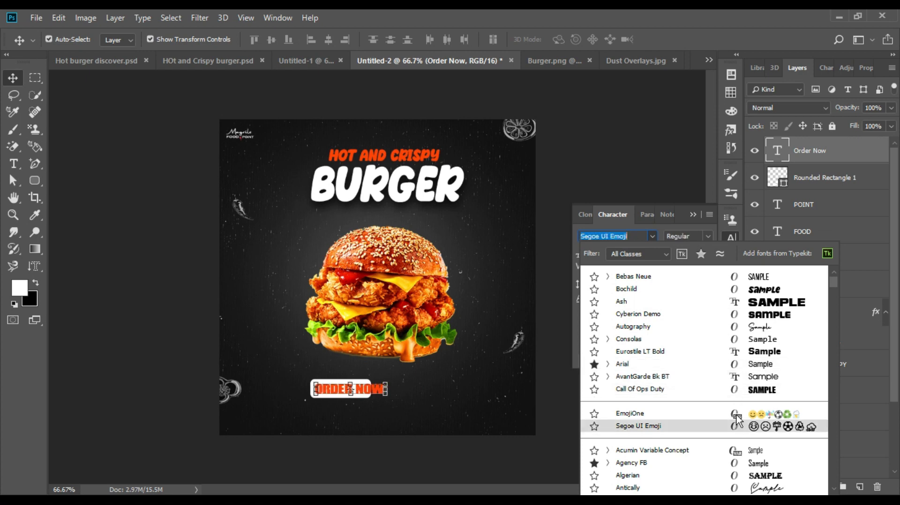
left_click(734, 366)
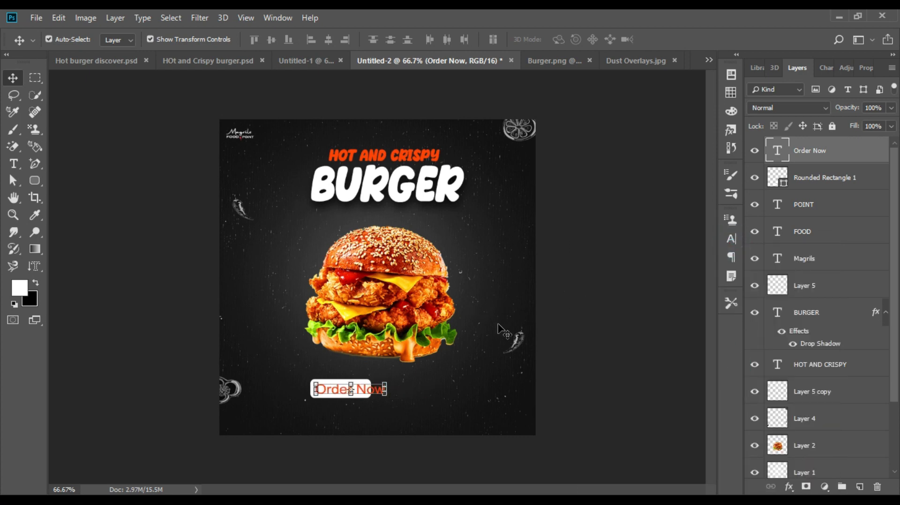
Step: Shrink the "Order Now" text and its rounded rectangle, and move both layers between Layer 3 and Color Fill 1
left_click(383, 392)
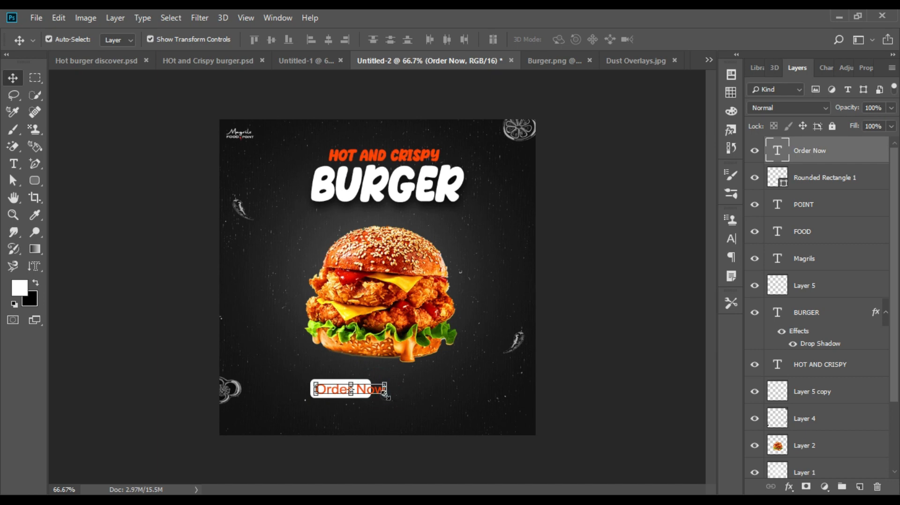
left_click_drag(386, 396, 373, 393)
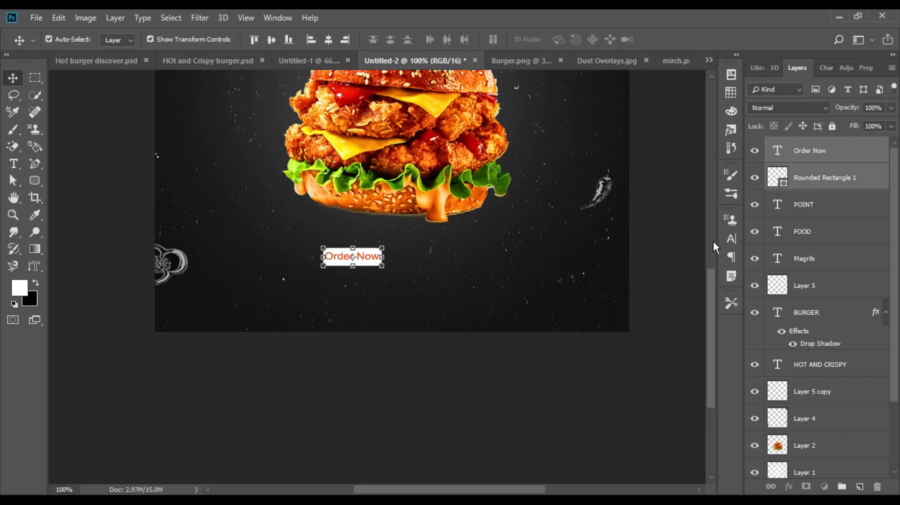
left_click_drag(828, 163, 846, 408)
left_click(759, 357)
left_click(759, 357)
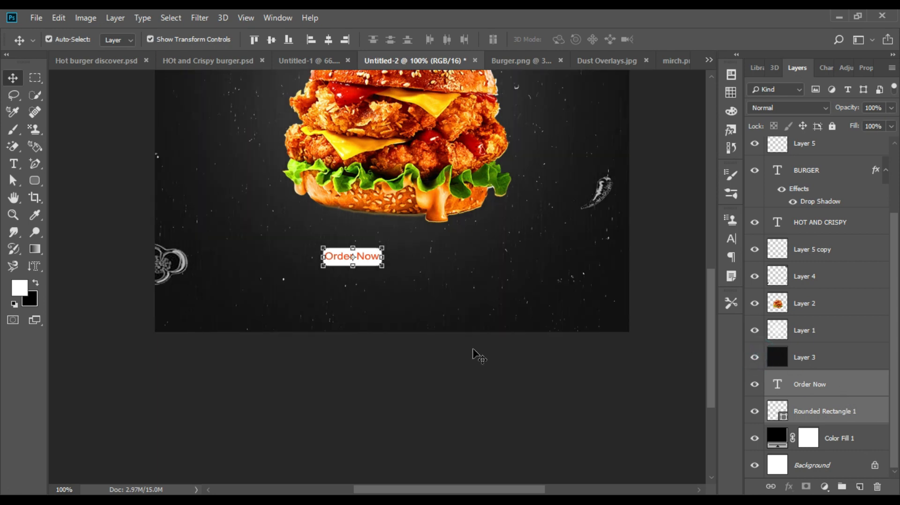
Step: Nudge the "Order Now" button slightly up and to the right so it sits roughly centered below the burger
key("shift+Up")
key("shift+Right")
key("shift+Right")
key("shift+Right")
key("shift+Right")
key("shift+Right")
key("shift+Right")
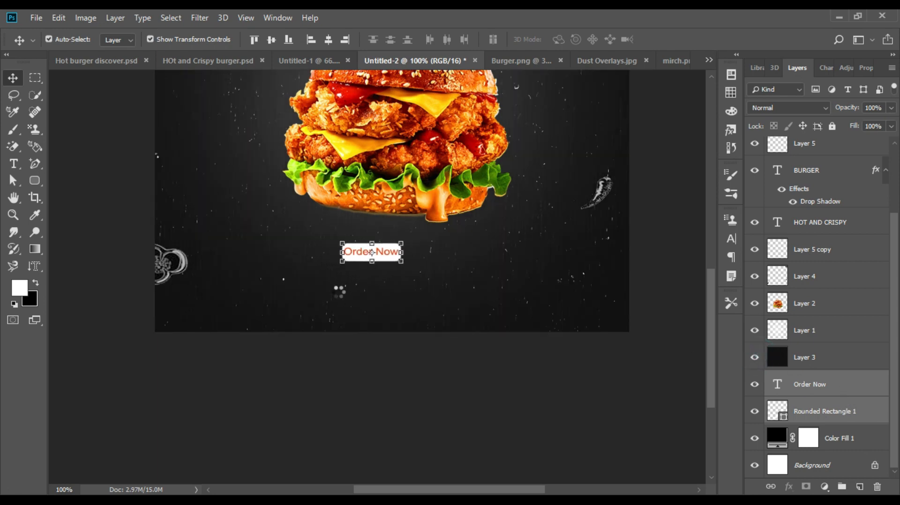
key("ctrl+minus")
key("ctrl+minus")
key("ctrl+plus")
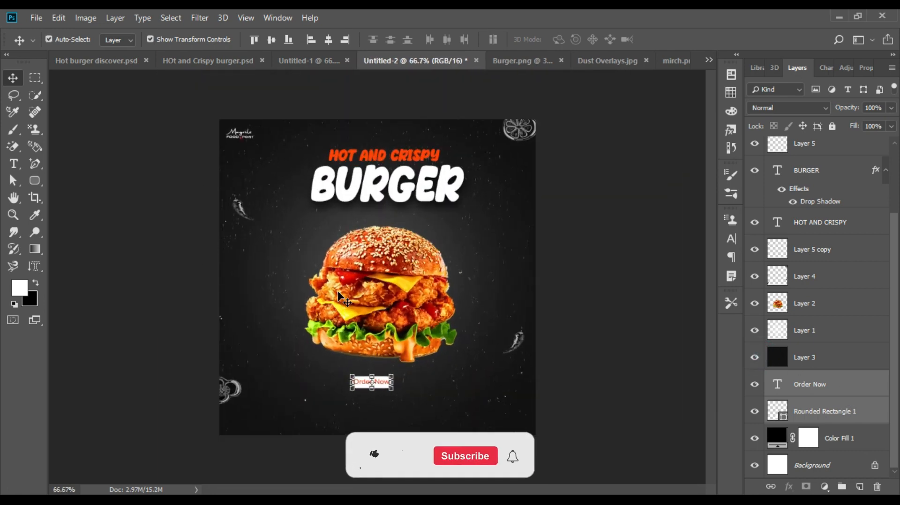
Step: Move the "Order Now" button straight down close to the poster's bottom edge
key("shift+Down")
key("shift+Down")
key("shift+Down")
key("shift+Down")
key("shift+Down")
key("shift+Down")
key("shift+Down")
key("shift+Down")
key("shift+Down")
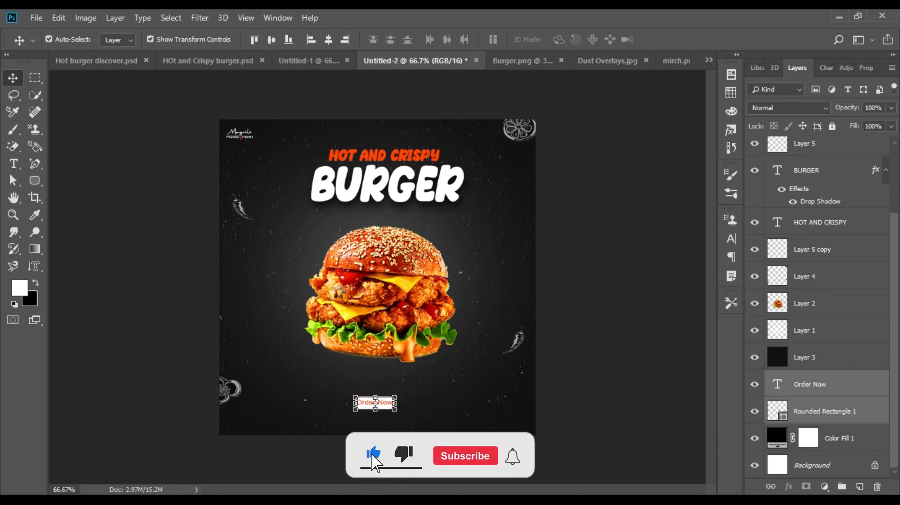
key("shift+Down")
key("shift+Down")
key("shift+Down")
key("shift+Down")
key("shift+Down")
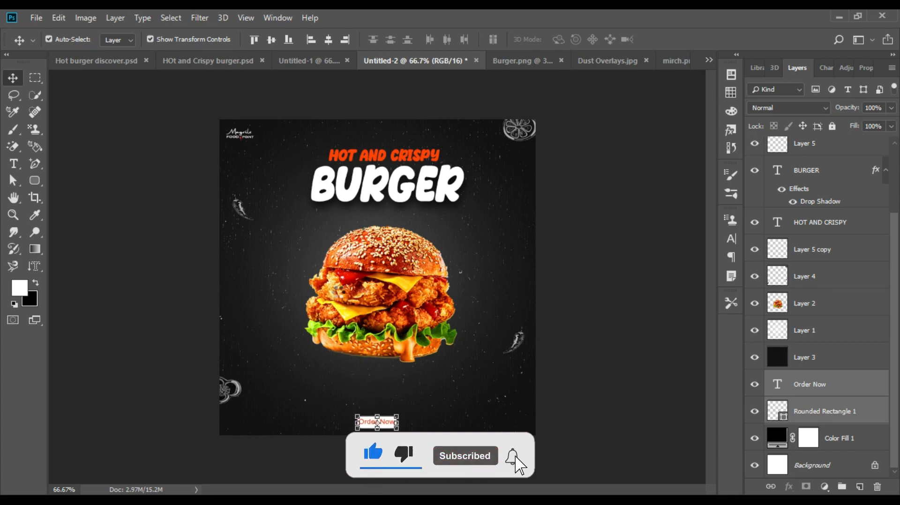
Step: Fine-tune the "Order Now" button's position with small nudges so it sits horizontally centered just above the poster's bottom edge
key("Down")
key("Right")
key("Right")
key("Right")
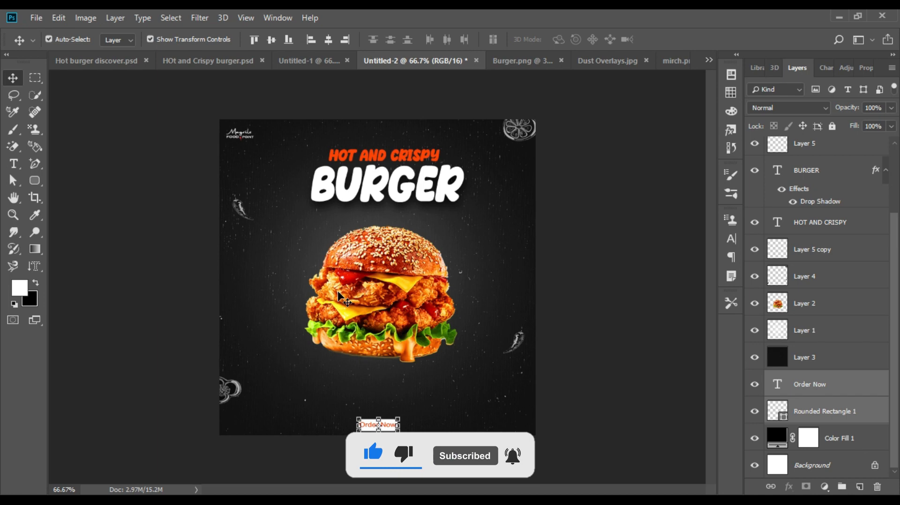
key("Left")
key("Left")
key("Left")
key("Left")
key("Left")
key("Left")
left_click(666, 234)
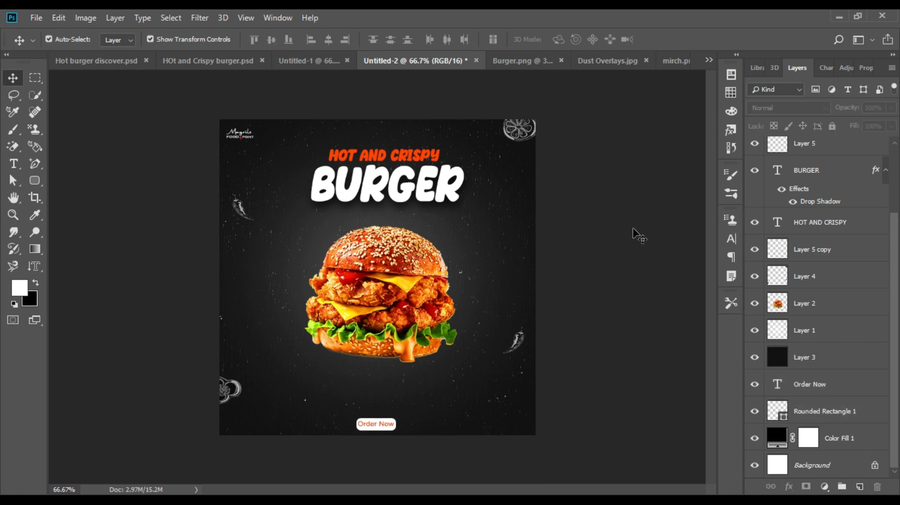
Step: Scale the "Order Now" text and its rounded rectangle down together, keeping them centered near the poster's bottom edge
left_click(824, 409)
left_click(818, 385, "ctrl")
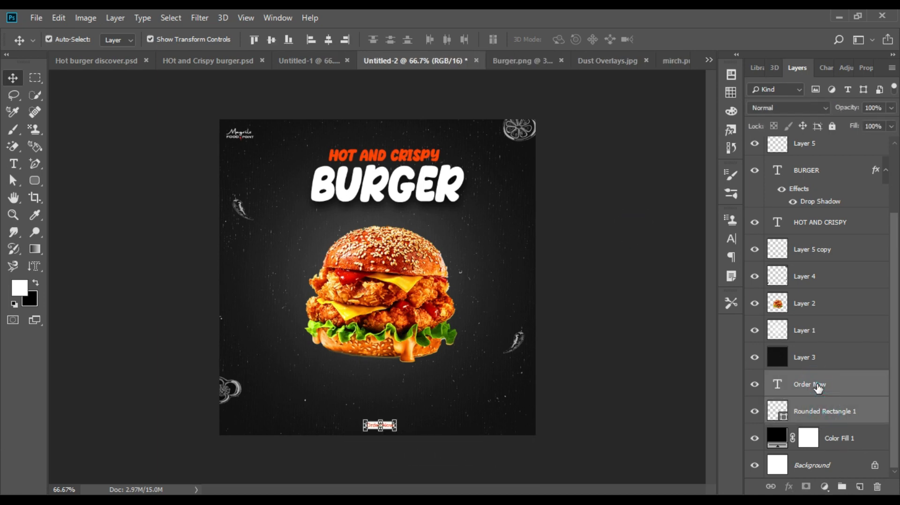
left_click(676, 269)
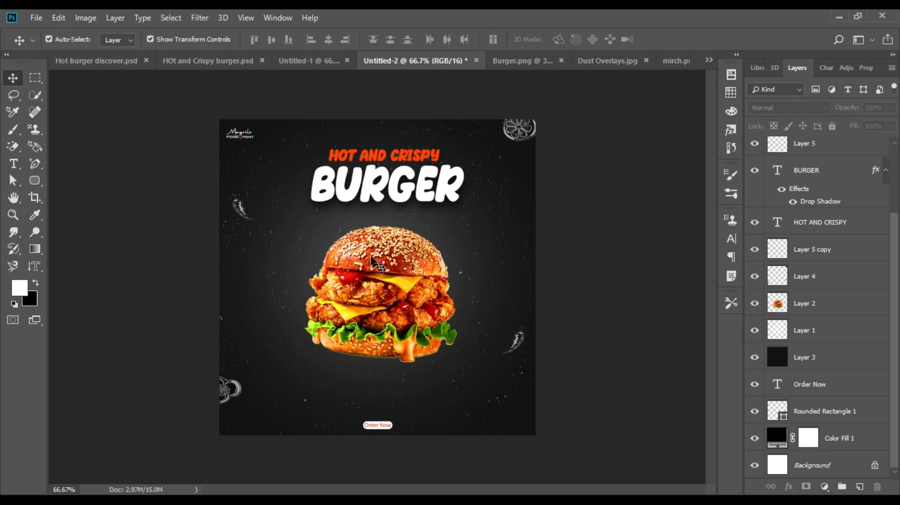
Step: Duplicate the burger layer beneath the original and copy a thin vertical strip from the duplicate's middle onto a new layer
left_click(817, 305)
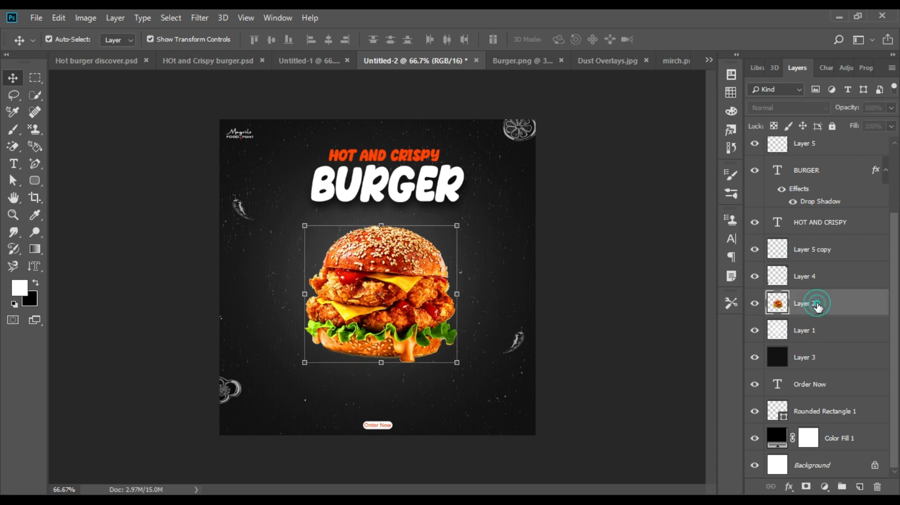
left_click_drag(818, 307, 792, 319, "alt")
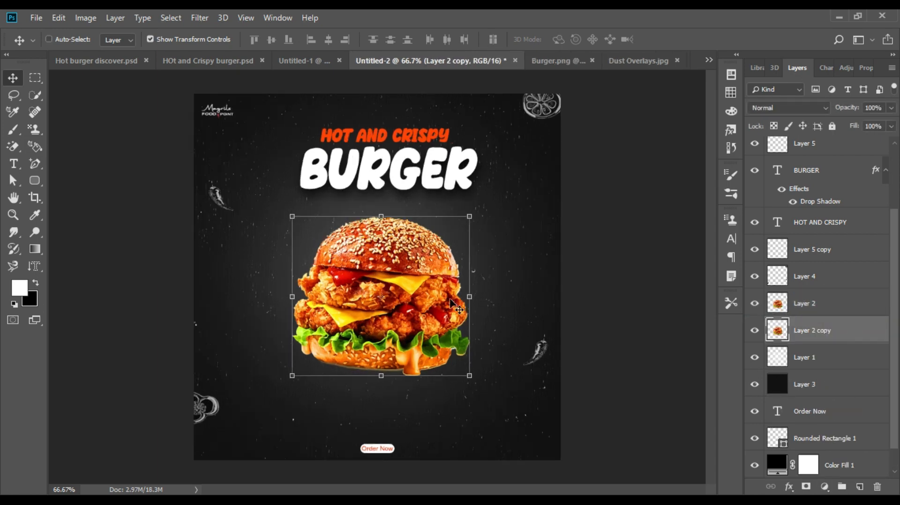
key("ctrl+plus")
key("m")
left_click_drag(388, 222, 390, 382)
left_click_drag(388, 204, 384, 414)
left_click(13, 78)
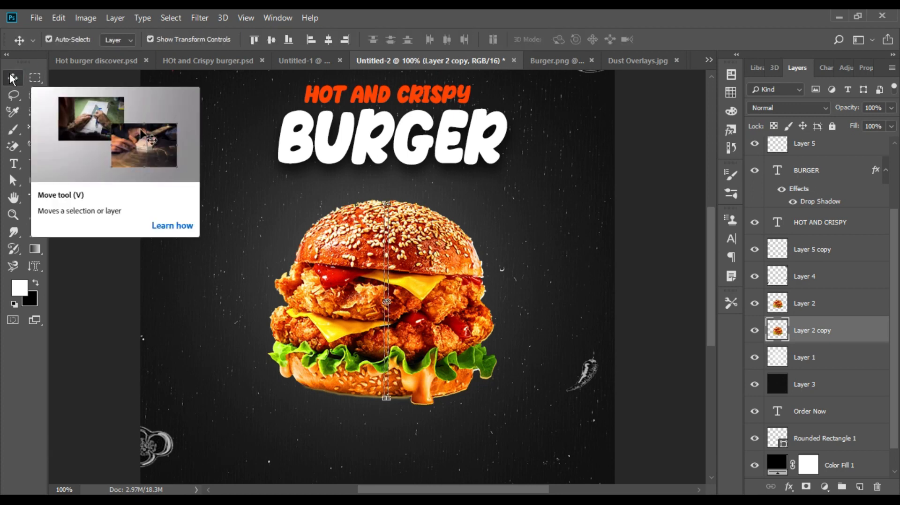
key("m")
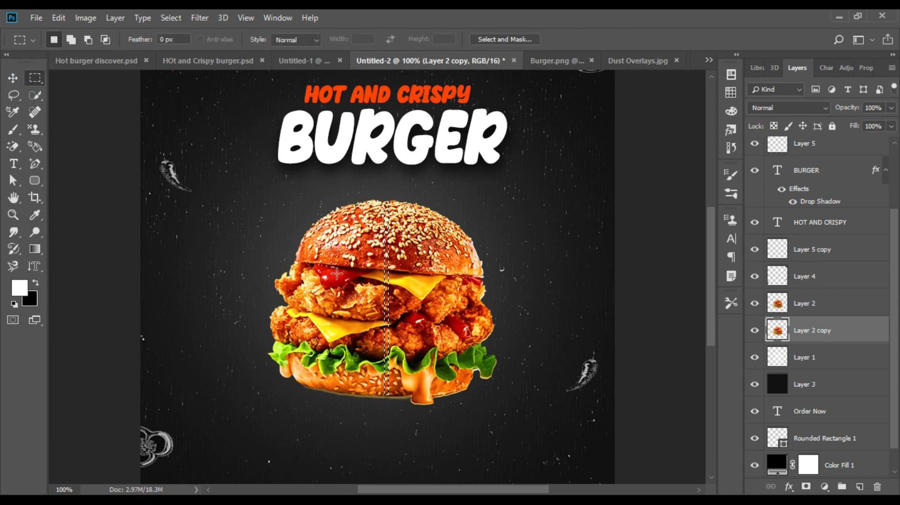
right_click(387, 279)
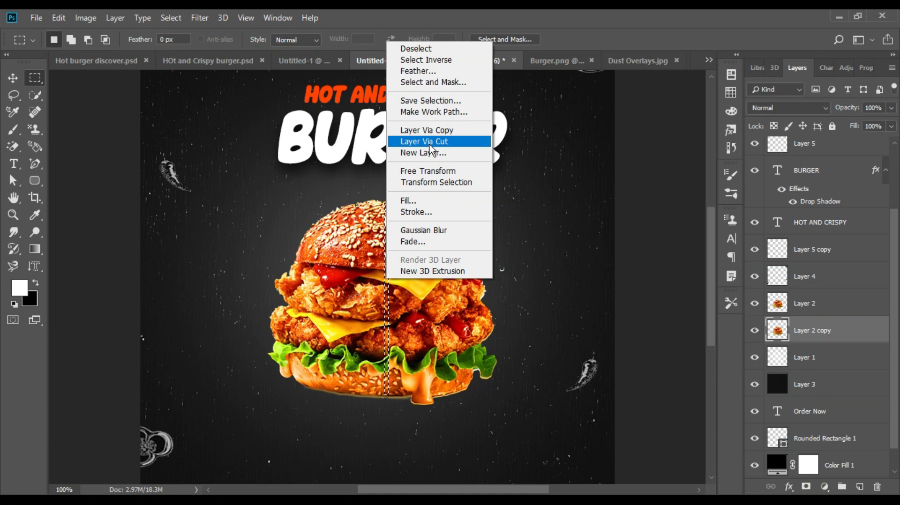
left_click(428, 131)
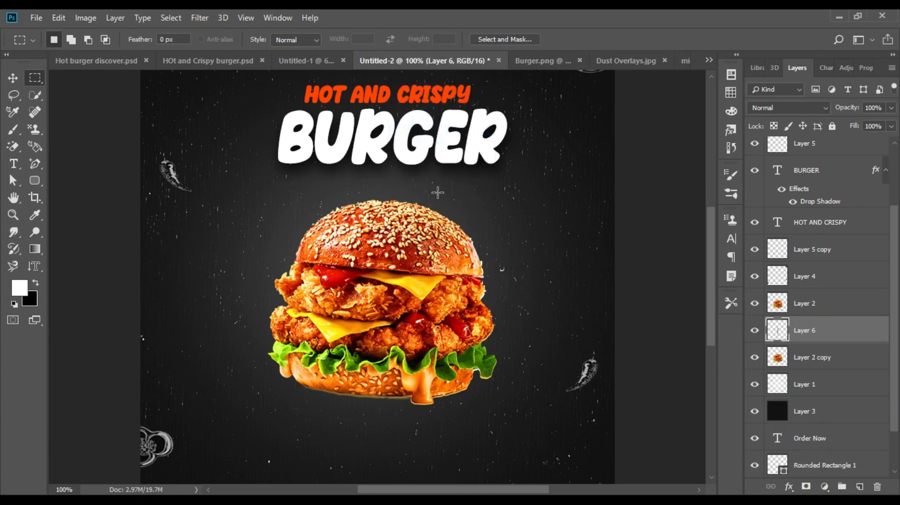
Step: Move the burger strip to the burger's right side and stretch it horizontally to the poster's right edge
left_click(18, 78)
key("Right")
key("Right")
key("Right")
key("Right")
key("Right")
key("Right")
key("Right")
key("Right")
key("Right")
key("Right")
key("Right")
key("Right")
key("Right")
key("Right")
key("Right")
key("Right")
key("Right")
key("Right")
key("Right")
key("Right")
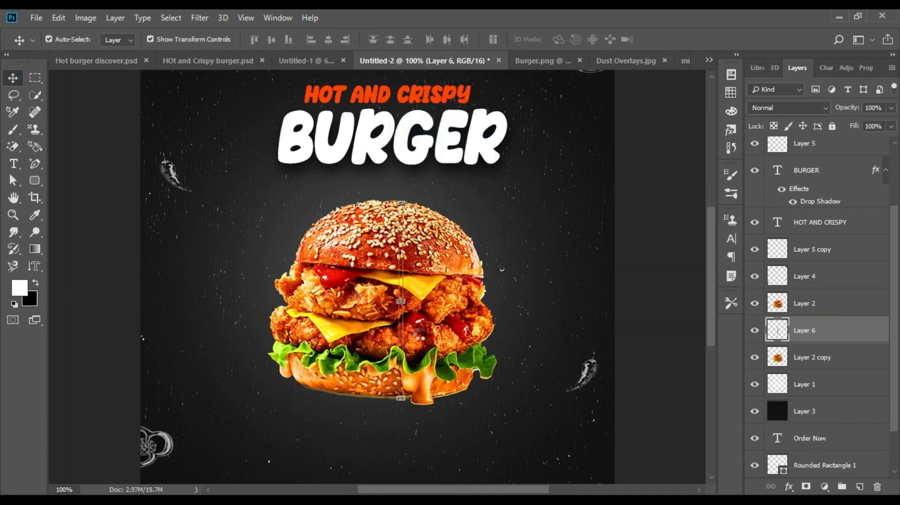
key("shift+Right")
key("shift+Right")
key("shift+Right")
key("shift+Right")
key("shift+Right")
key("shift+Right")
key("shift+Right")
key("shift+Right")
key("shift+Right")
key("shift+Right")
key("shift+Right")
key("shift+Right")
key("shift+Right")
key("shift+Right")
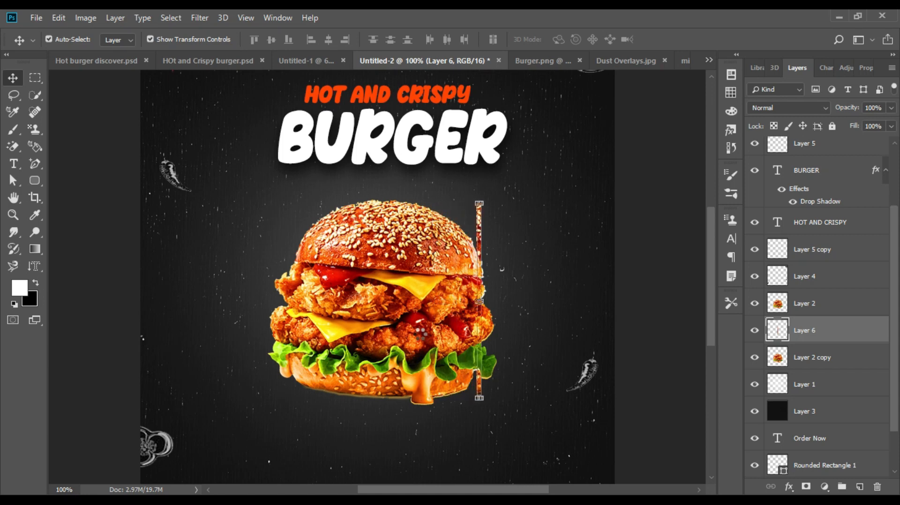
left_click_drag(486, 302, 614, 301)
key("Return")
Step: Warp the stretched strip's left corners inward behind the burger so the streaks start from its top and bottom
right_click(529, 262)
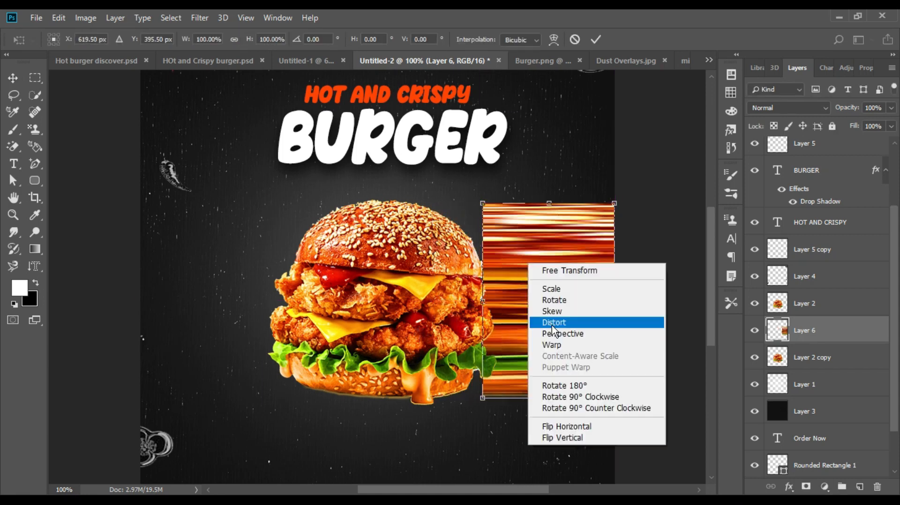
left_click(567, 346)
left_click(481, 204)
left_click_drag(482, 210, 458, 224)
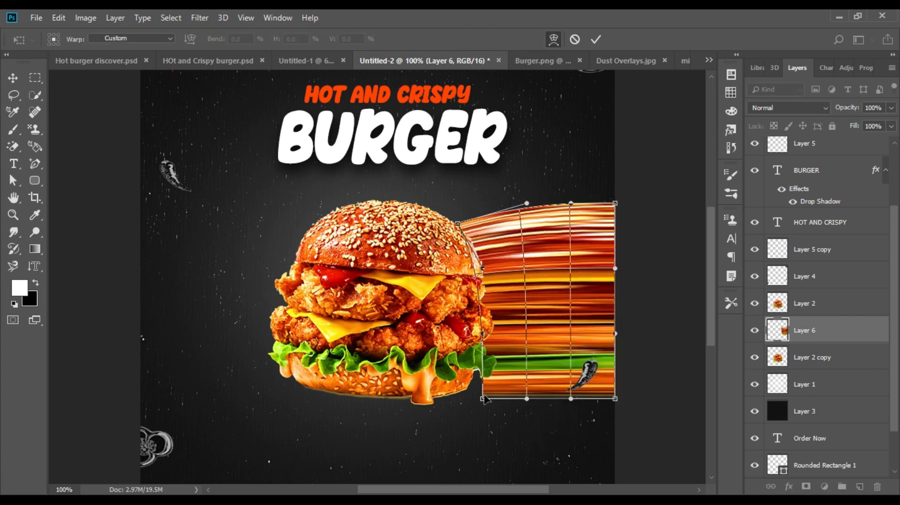
left_click_drag(483, 399, 459, 395)
left_click_drag(458, 224, 427, 206)
left_click_drag(456, 394, 437, 400)
left_click_drag(428, 205, 408, 205)
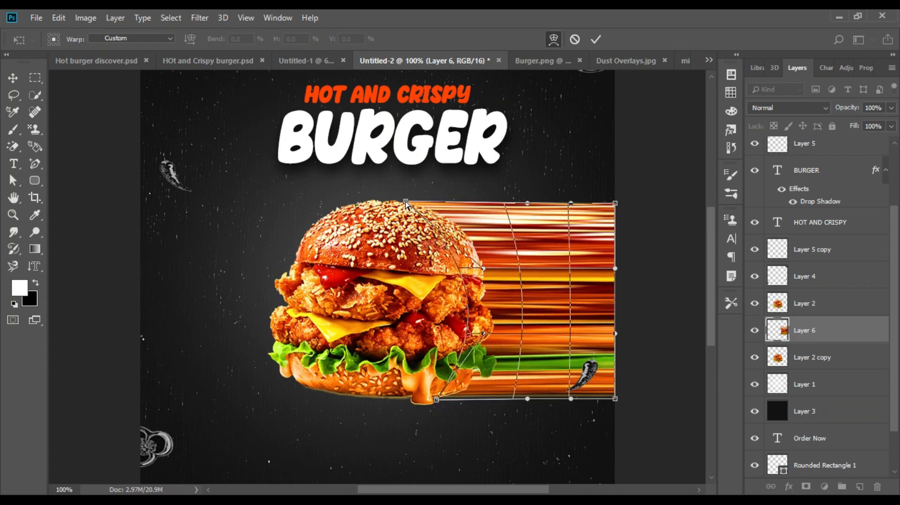
key("Return")
left_click(680, 311)
key("ctrl+minus")
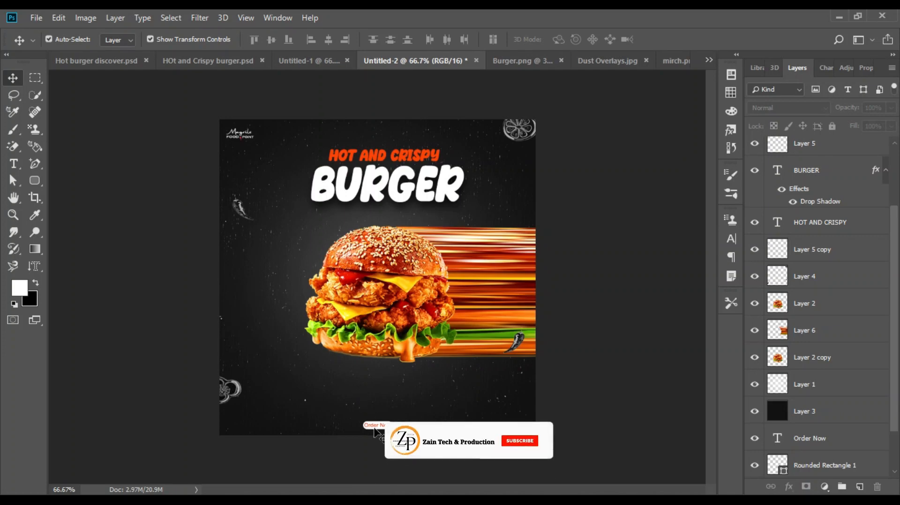
Step: Give the "Order Now" rounded rectangle an orange Color Overlay, #fa8f23, sampled from the burger and slightly lightened
left_click(460, 402)
left_click(675, 296)
scroll(819, 429, "down", 2)
left_click(818, 431)
key("ctrl+plus")
key("ctrl+plus")
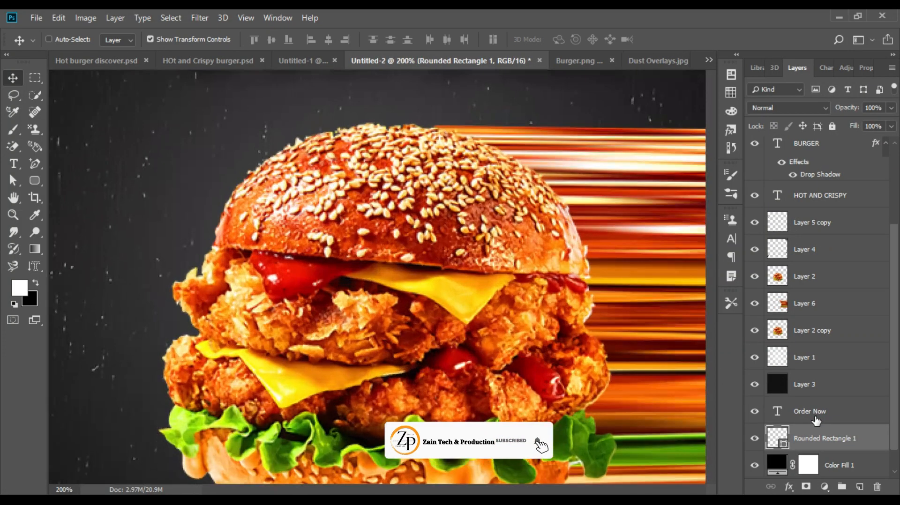
left_click_drag(489, 394, 433, 275)
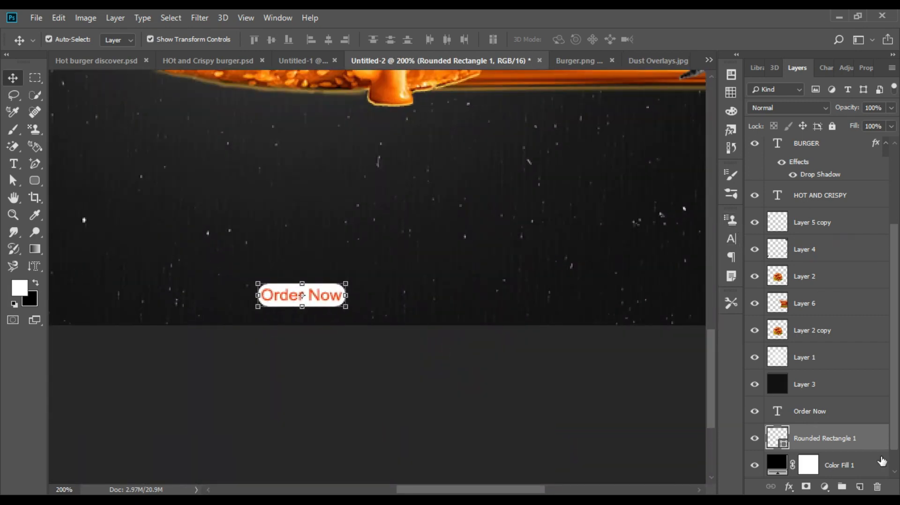
double_click(877, 446)
left_click_drag(422, 125, 536, 75)
left_click(571, 262)
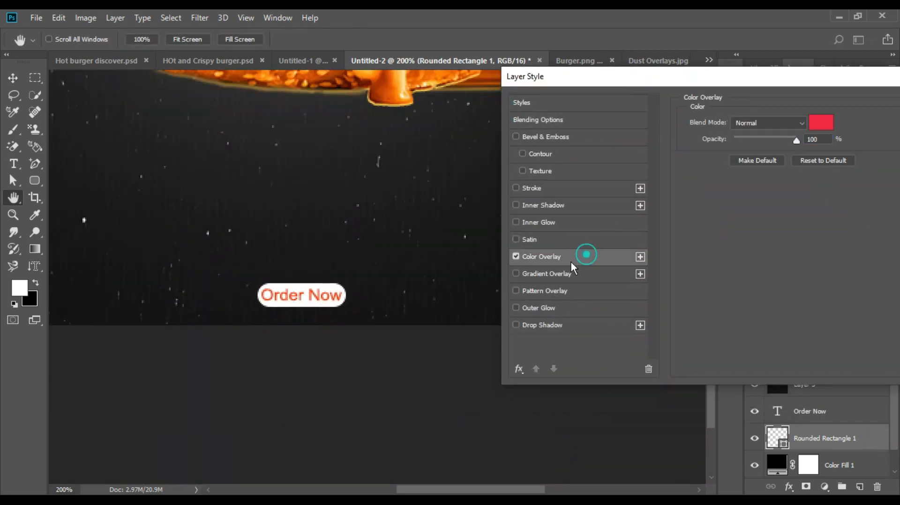
left_click(822, 129)
left_click(393, 86)
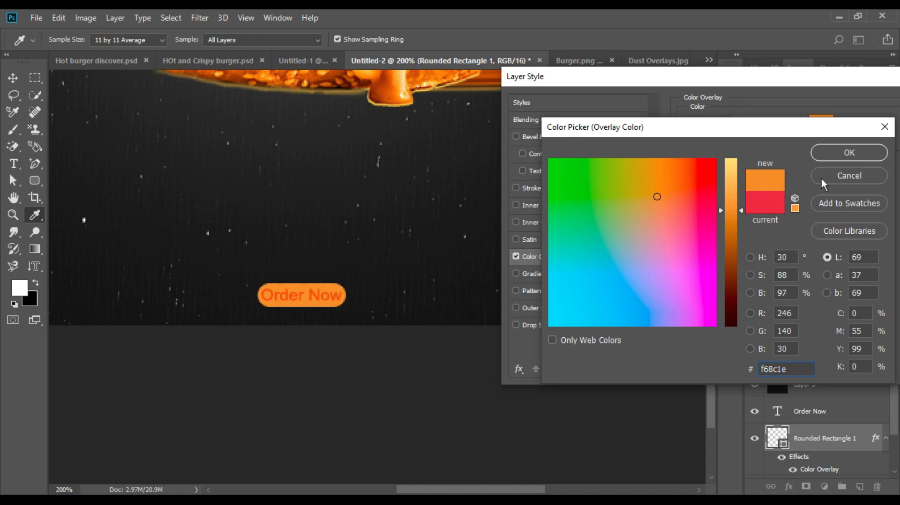
mouse_move(730, 211)
left_mouse_down()
mouse_move(733, 245)
mouse_move(732, 190)
mouse_move(728, 207)
left_mouse_up()
key("ctrl+minus")
key("ctrl+minus")
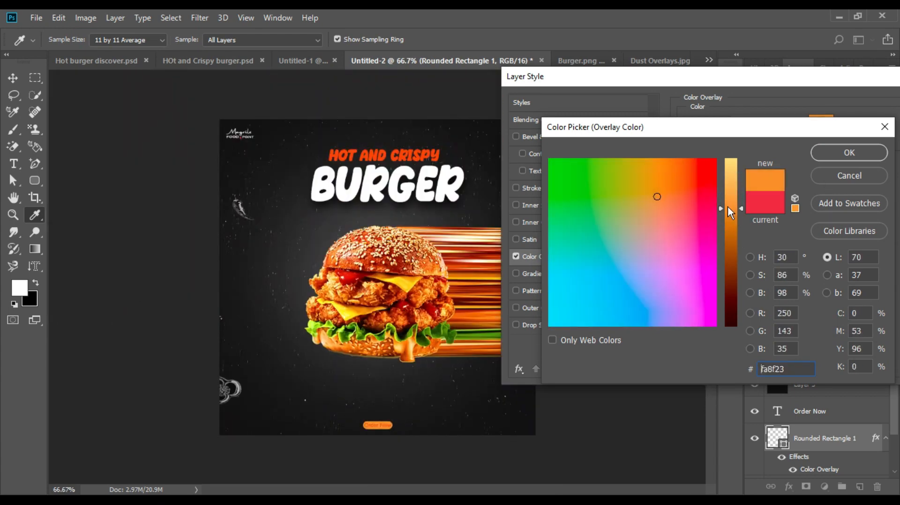
left_click(839, 155)
left_click(766, 134)
Step: Change the "Order Now" text's character color to a light orange
left_click(816, 411)
left_click(730, 239)
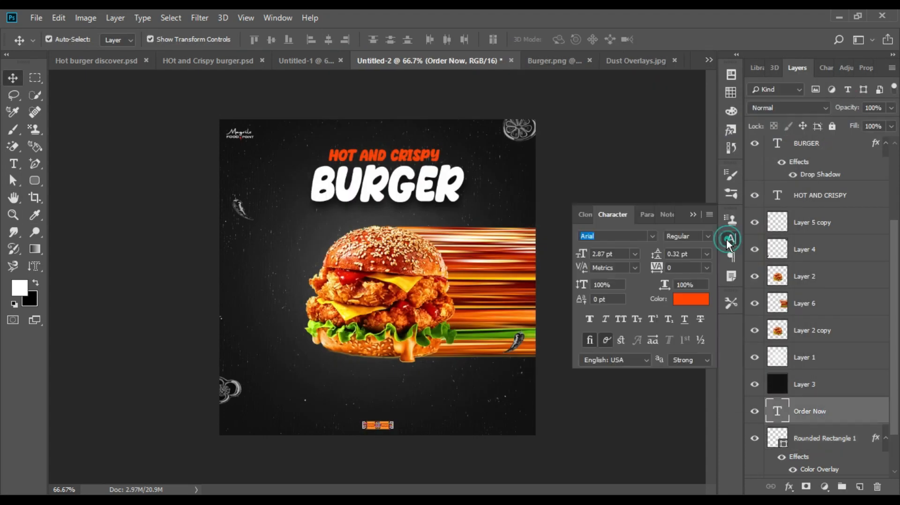
left_click(691, 300)
left_click_drag(730, 222, 726, 169)
left_click(844, 153)
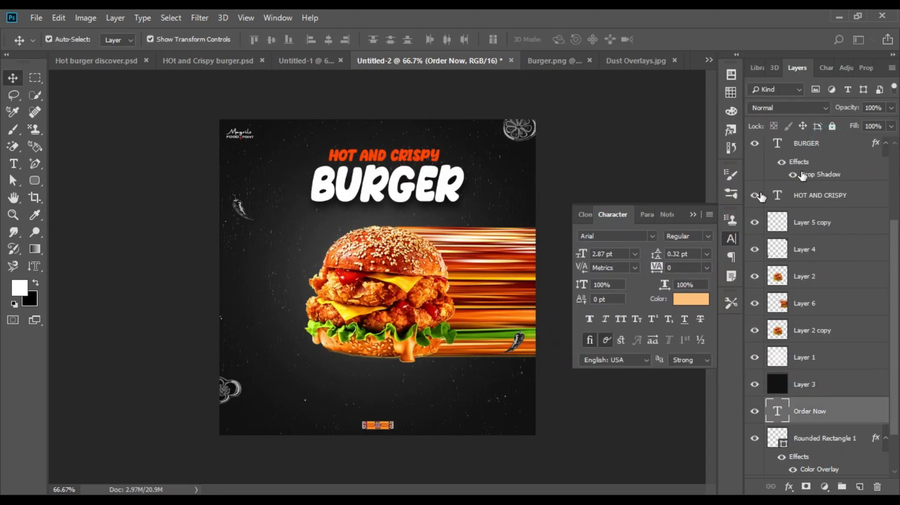
left_click(732, 239)
left_click(629, 290)
left_click(421, 433)
Step: Add a black Color Overlay to the "Order Now" text at 100% opacity
left_click(808, 411)
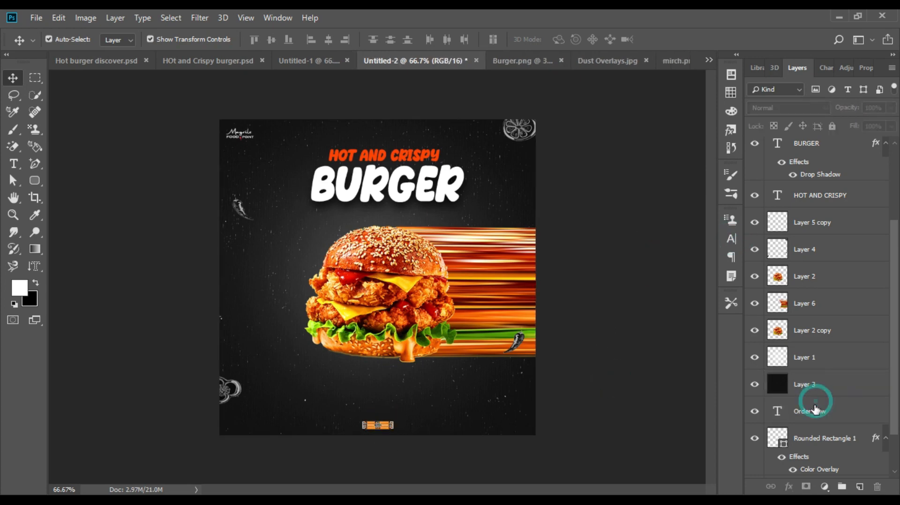
double_click(876, 413)
left_click(335, 280)
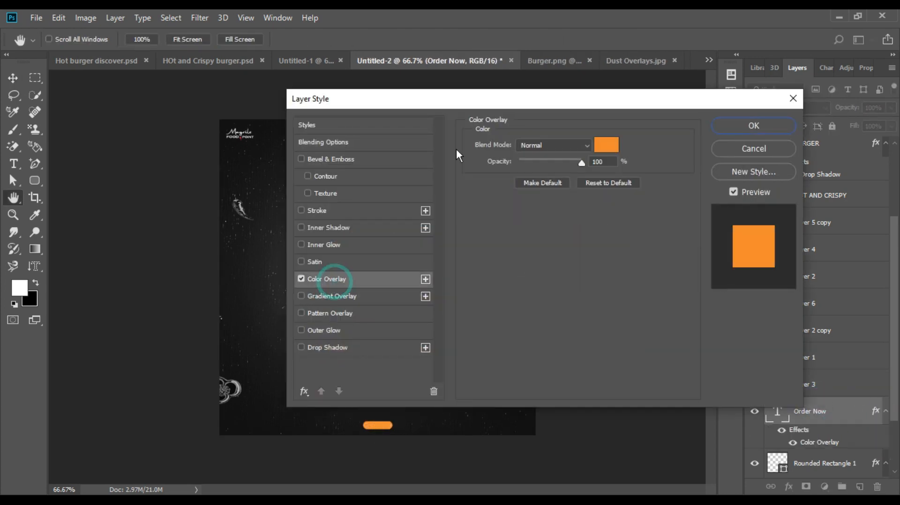
left_click_drag(328, 99, 536, 99)
left_click(814, 144)
left_click_drag(731, 209, 725, 154)
left_click(639, 265)
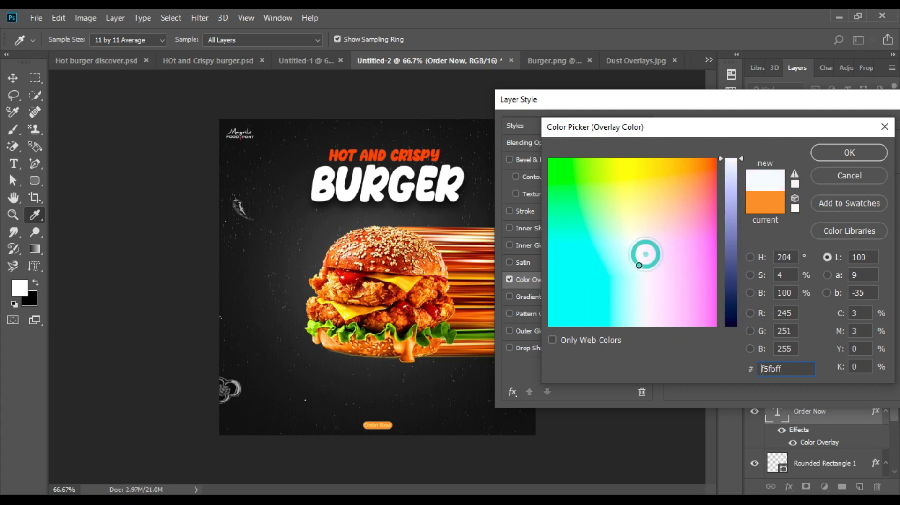
left_click_drag(730, 249, 730, 329)
left_click(610, 197)
left_click(849, 153)
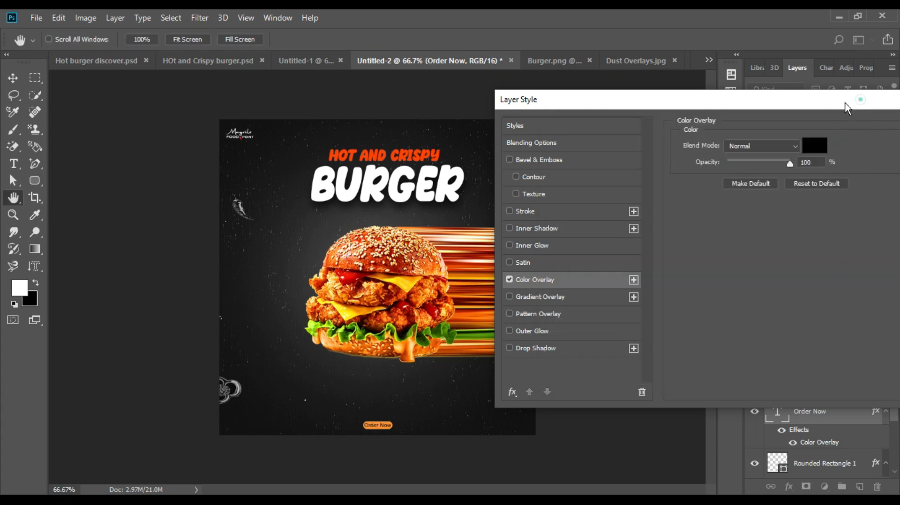
left_click_drag(846, 104, 704, 100)
left_click(829, 123)
left_click(669, 176)
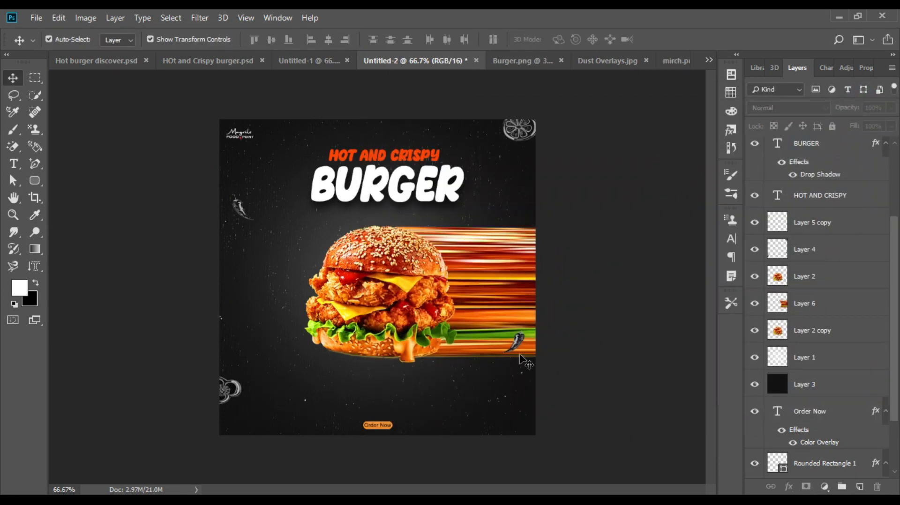
Step: Slightly adjust the vegetable sketch layer (Layer 4) and move it beneath the dark dust texture layer (Layer 3)
scroll(781, 423, "down", 3)
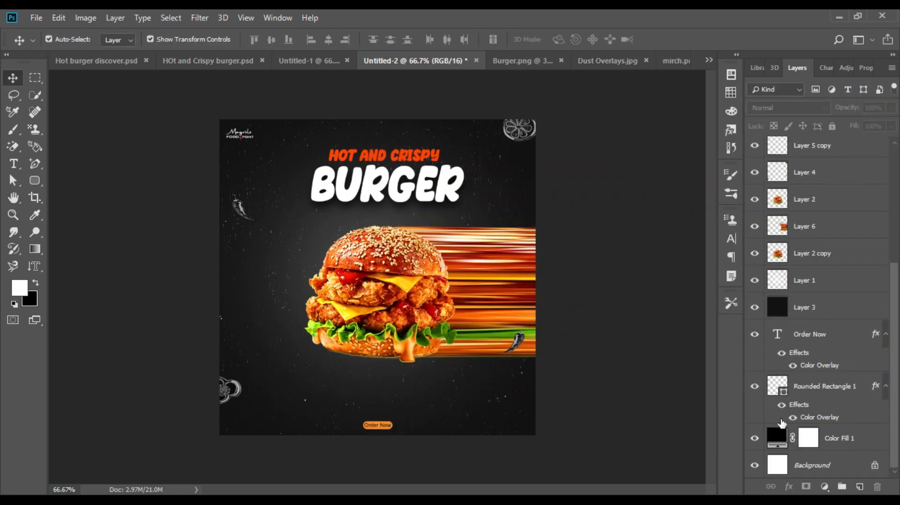
left_click(523, 346)
mouse_move(536, 402)
left_mouse_down()
mouse_move(537, 460)
mouse_move(536, 412)
left_mouse_up()
key("Return")
left_click_drag(847, 177, 833, 318)
Step: Stretch the dark dust texture layer downward so it covers the poster's bottom edge
left_click(506, 363)
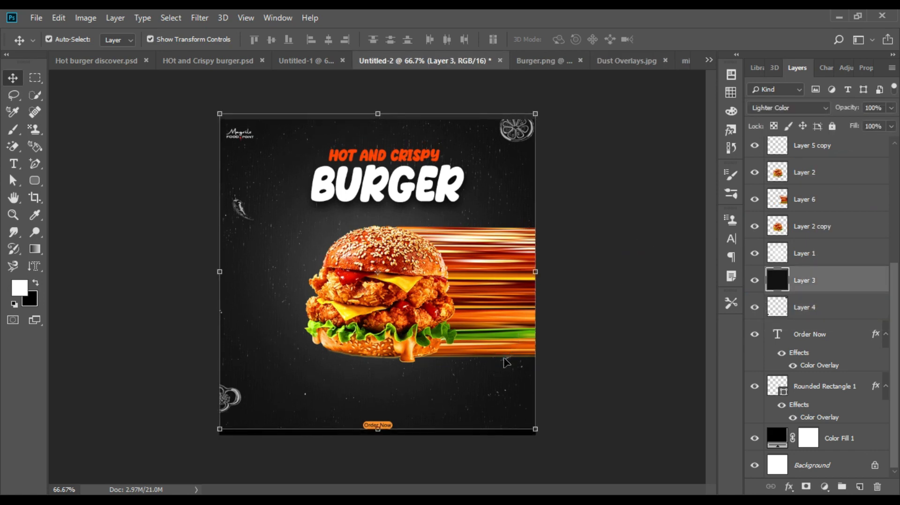
left_click_drag(378, 429, 377, 436)
key("Return")
left_click(609, 319)
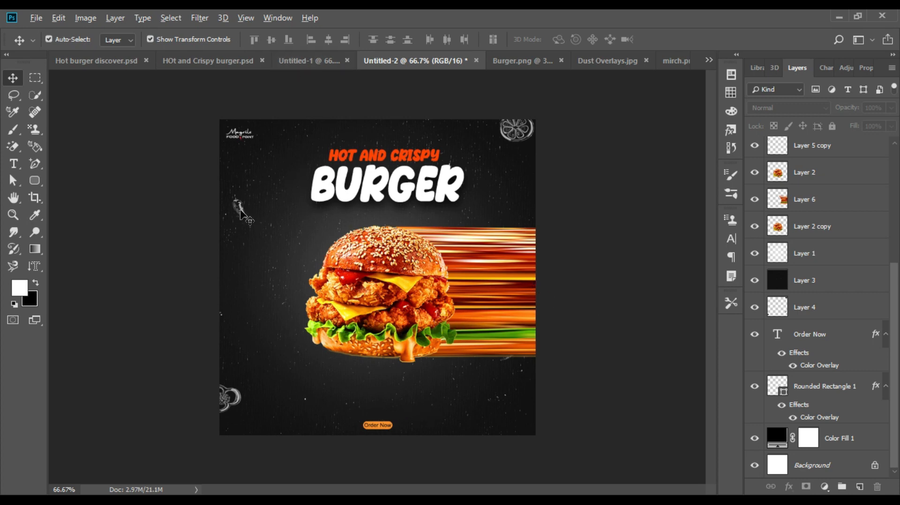
Step: Duplicate the chili sketch to the poster's lower right, flip it horizontally, and place it just below the burger streaks
left_click_drag(240, 213, 503, 391)
key("ctrl+t")
right_click(496, 396)
left_click(523, 369)
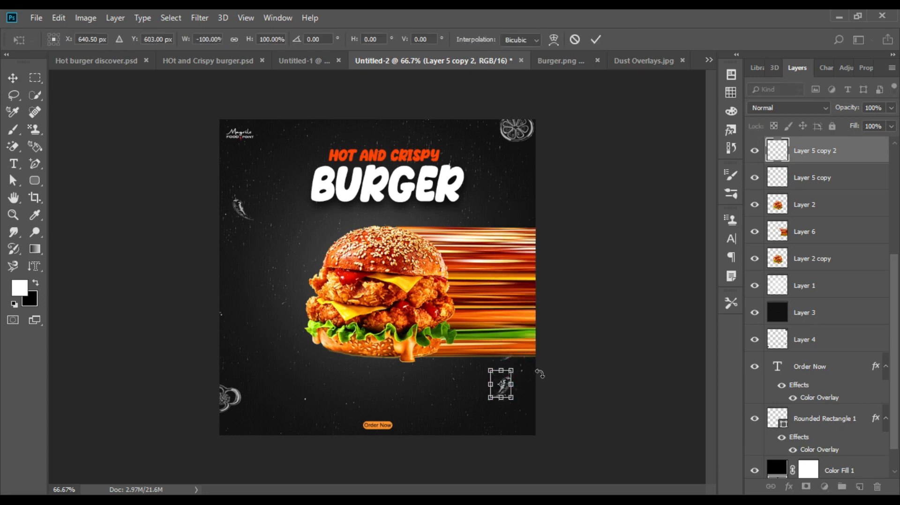
key("Return")
left_click_drag(510, 396, 514, 384)
left_click(651, 314)
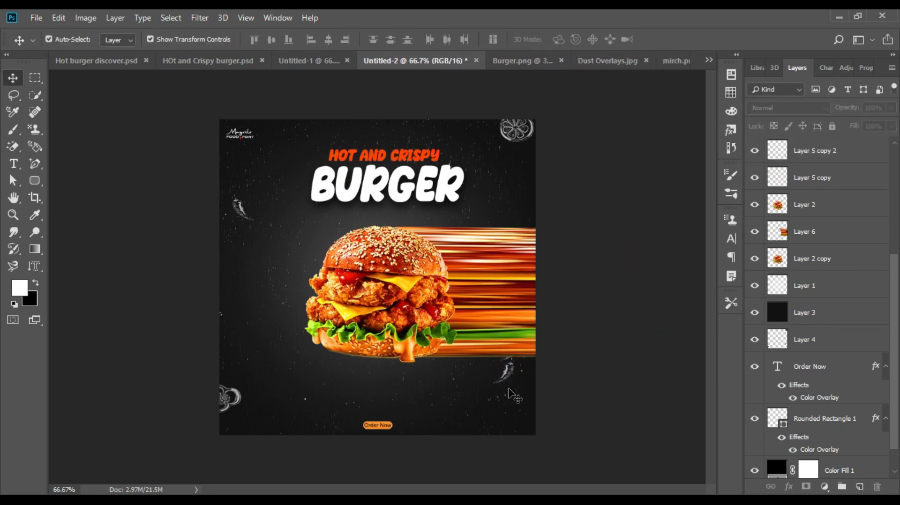
left_click(505, 369)
left_click(651, 293)
left_click(505, 368)
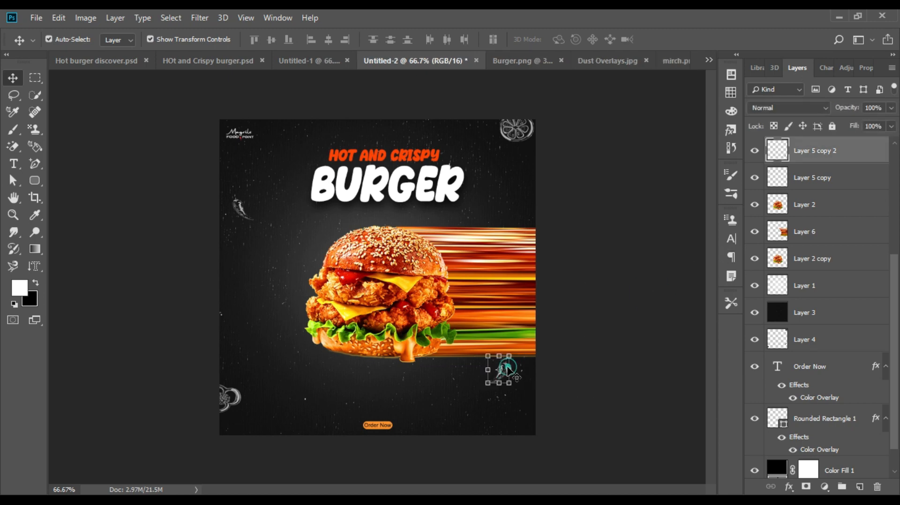
left_click(577, 345)
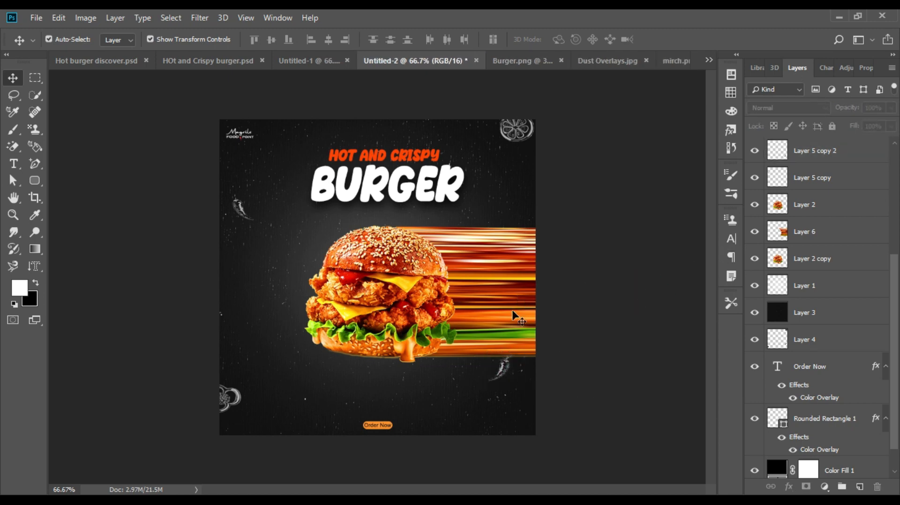
left_click(9, 168)
left_click(259, 396)
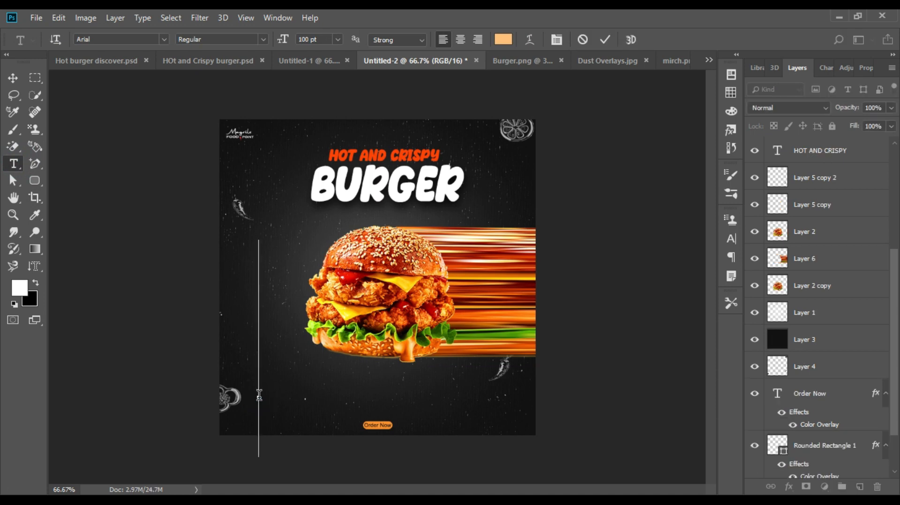
type("WWW")
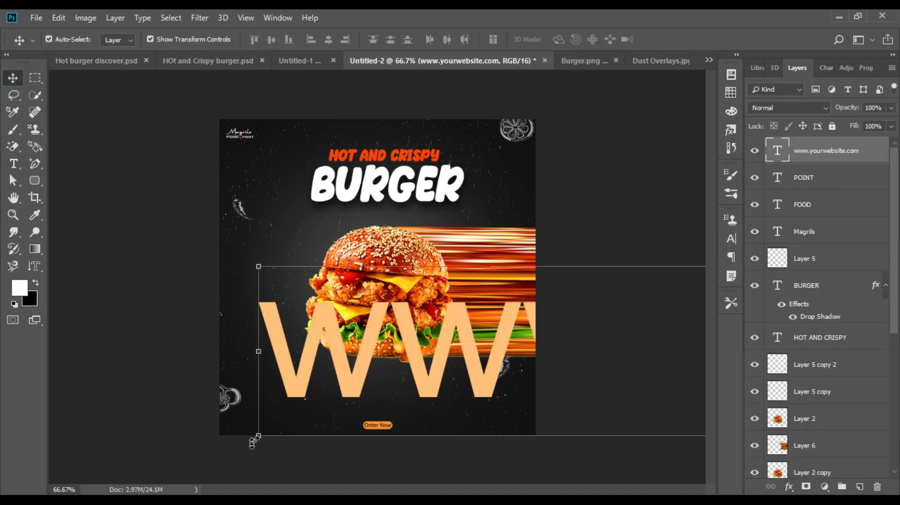
key("ctrl+t")
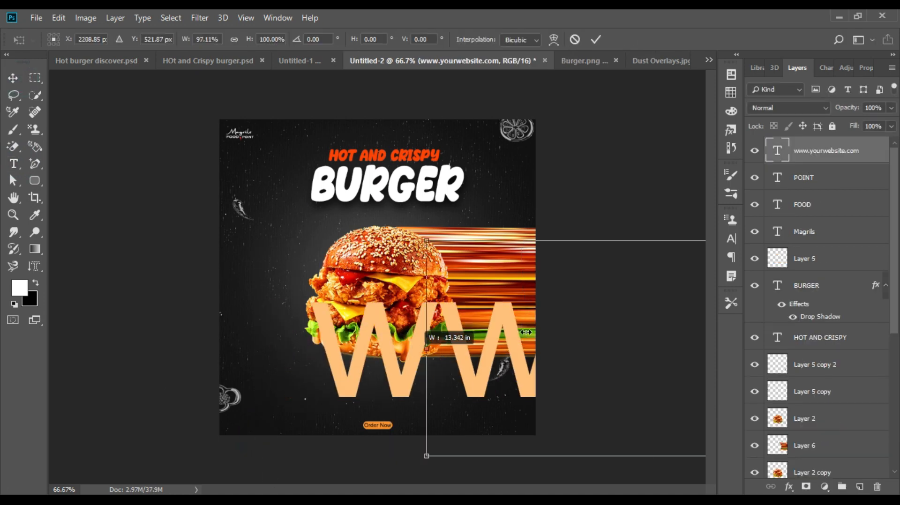
left_click_drag(441, 365, 467, 430)
key("Return")
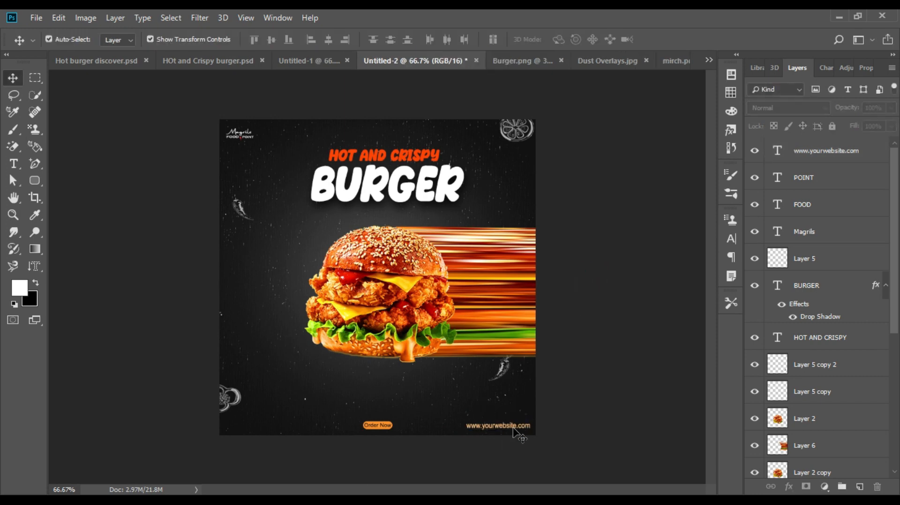
left_click(514, 427)
left_click(731, 239)
left_click(691, 302)
left_click(390, 427)
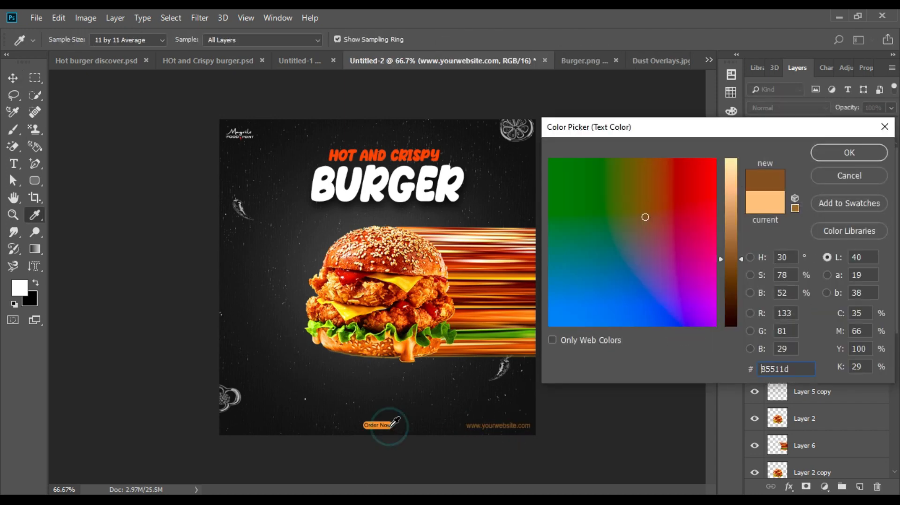
left_click(377, 151)
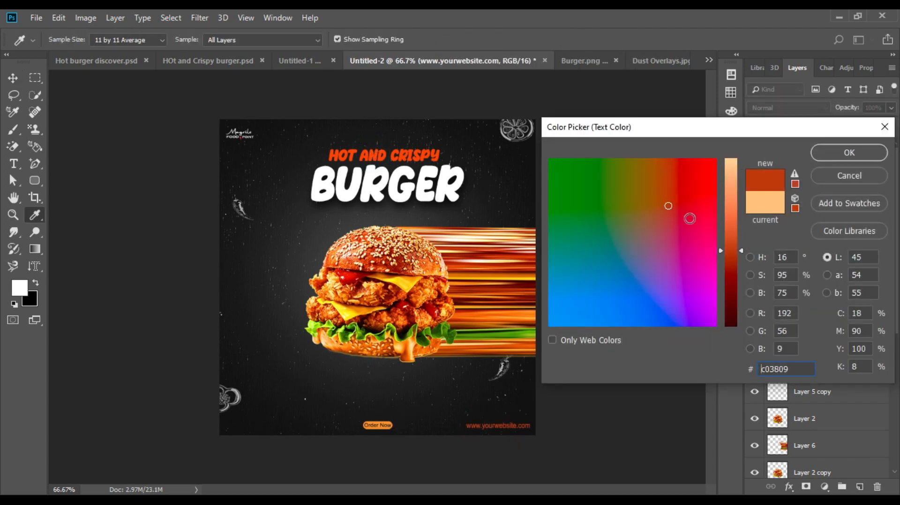
left_click(407, 350)
mouse_move(739, 212)
left_mouse_down()
mouse_move(739, 164)
mouse_move(738, 204)
left_mouse_up()
left_click(842, 153)
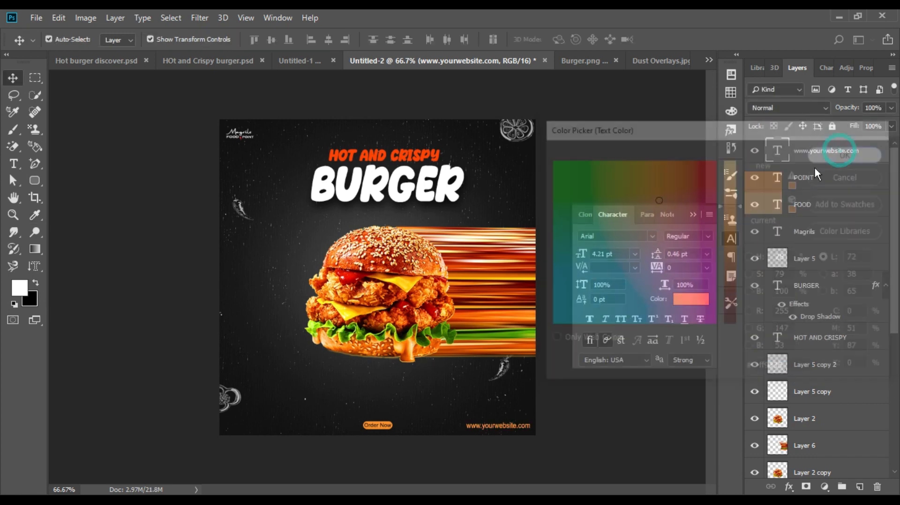
left_click(732, 237)
Step: Move the "Order Now" text and its rounded rectangle together horizontally into the poster's lower-left corner
left_click(522, 405)
left_click_drag(894, 307, 894, 442)
left_click(815, 389)
left_click(803, 337, "shift")
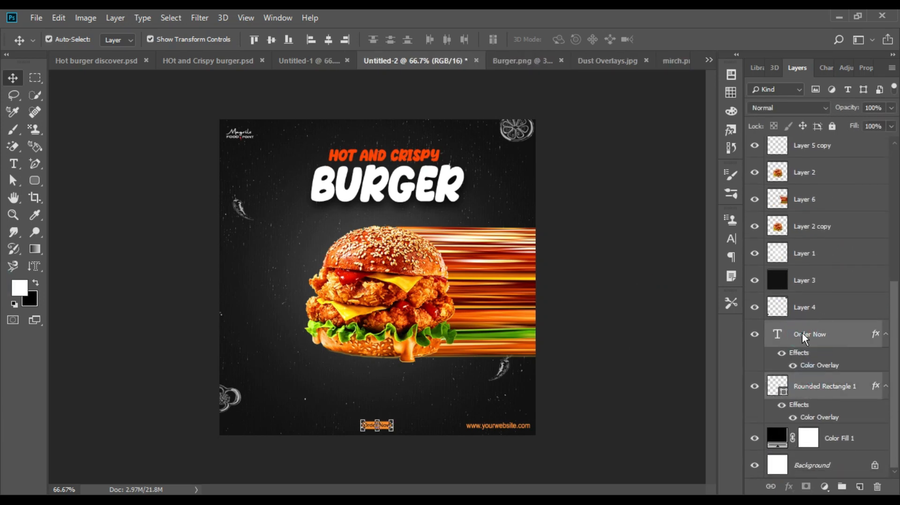
key("shift+Left")
key("shift+Left")
key("shift+Left")
key("shift+Left")
key("shift+Left")
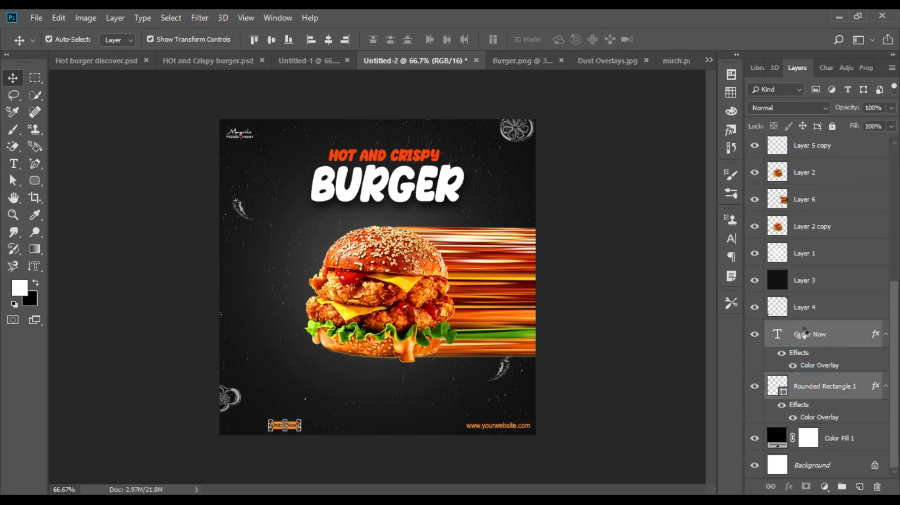
left_click(607, 237)
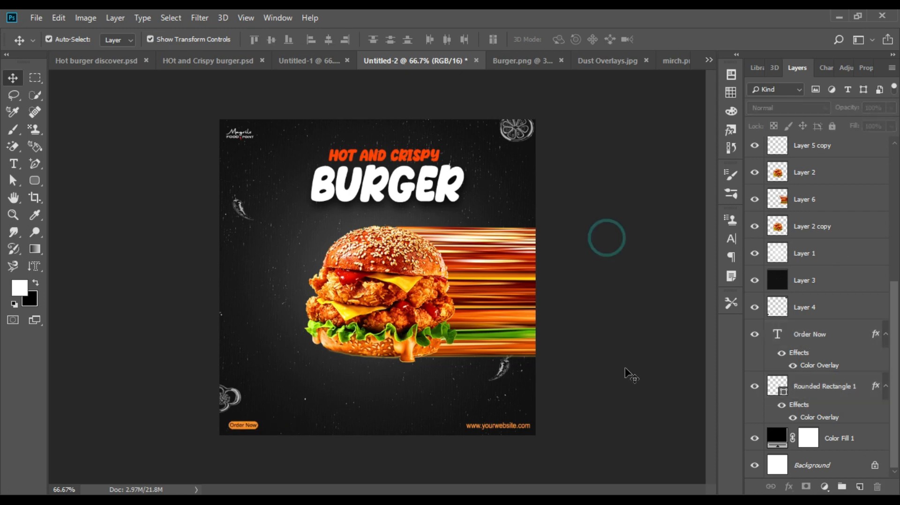
Step: Try Arial Rounded MT Bold on the website address and revert the font to Arial
left_click(506, 428)
left_click(731, 239)
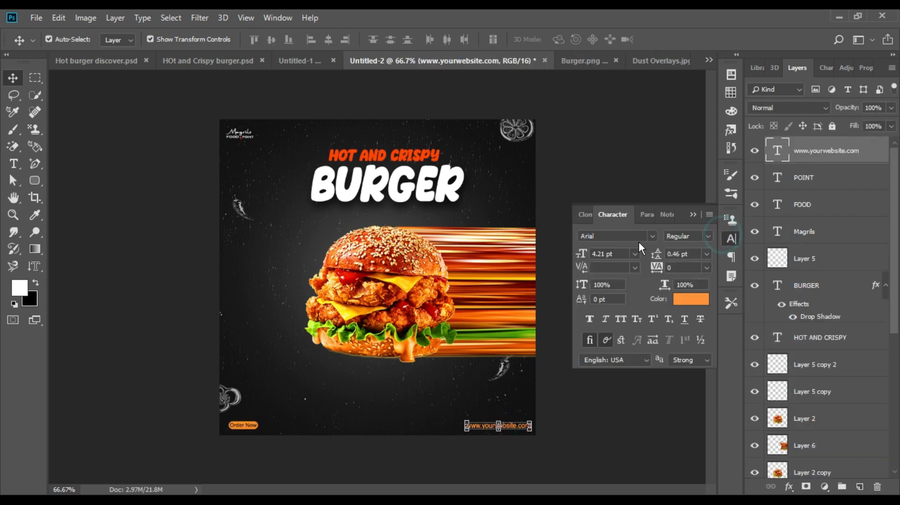
left_click(652, 236)
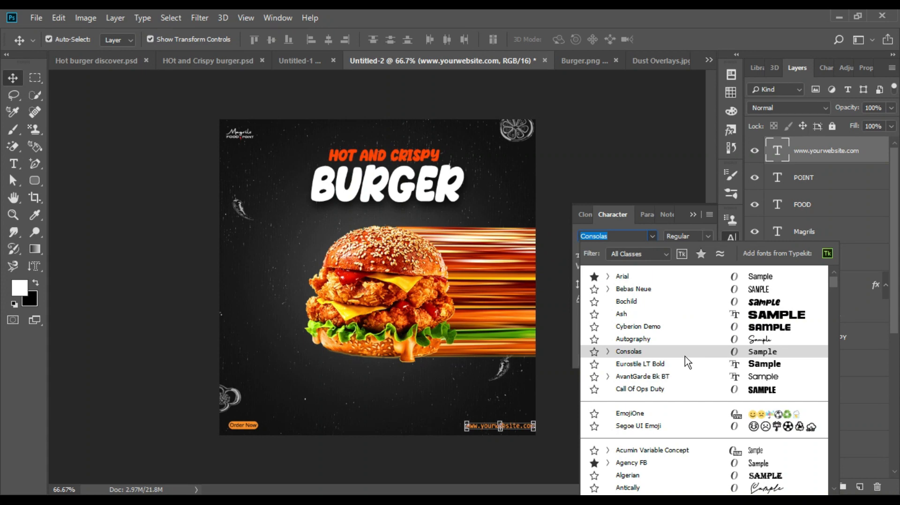
scroll(692, 384, "down", 1)
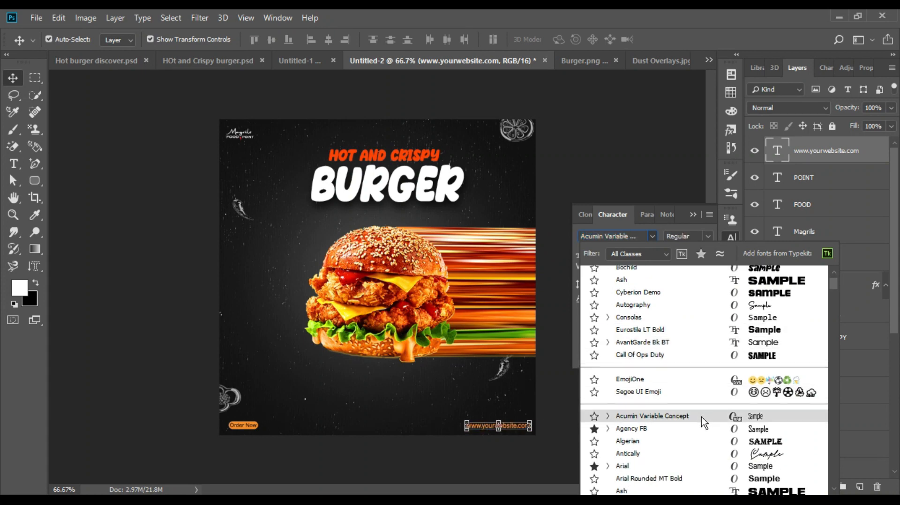
left_click(703, 478)
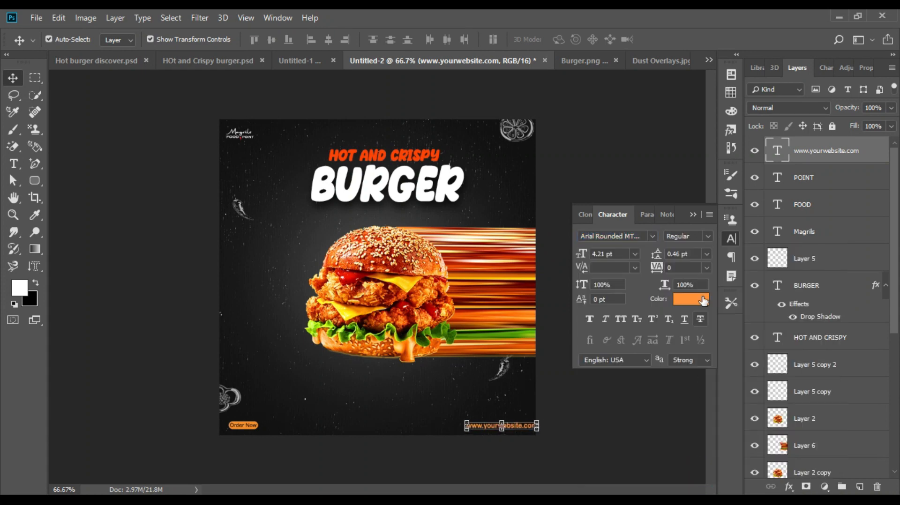
left_click(652, 236)
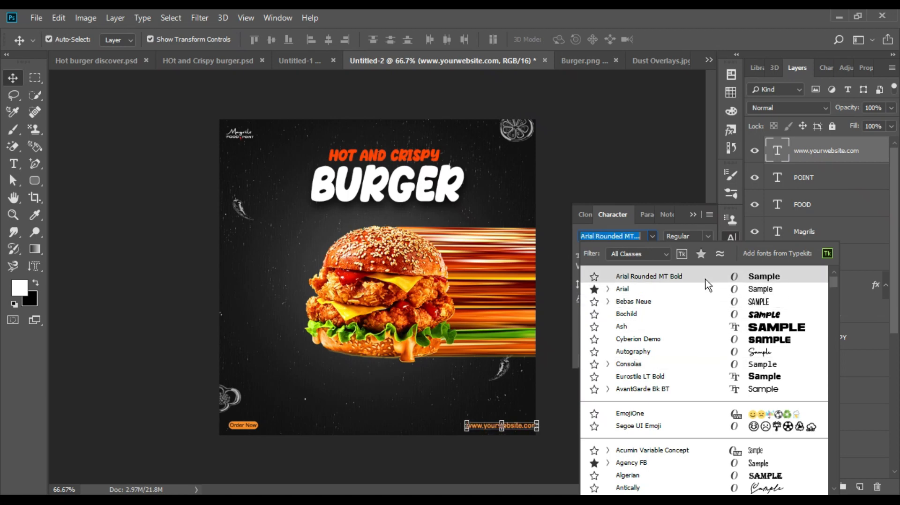
left_click(674, 249)
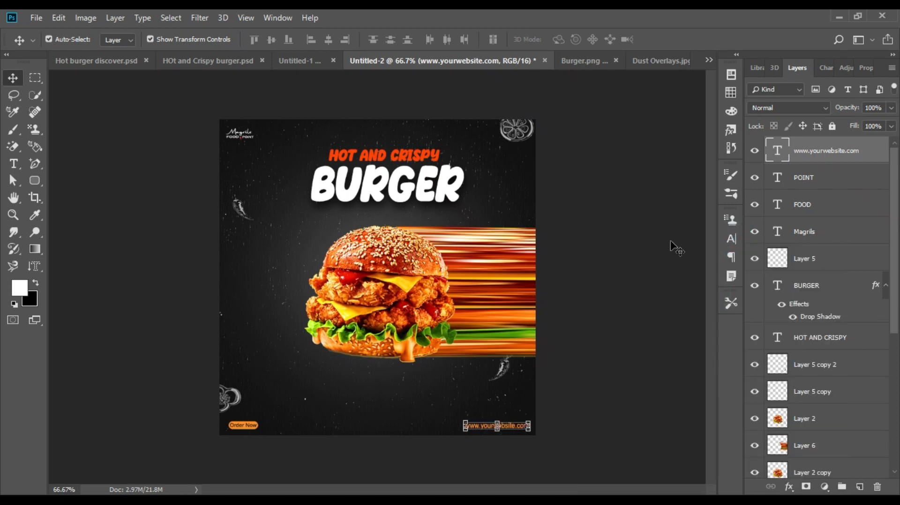
left_click(593, 243)
key("u")
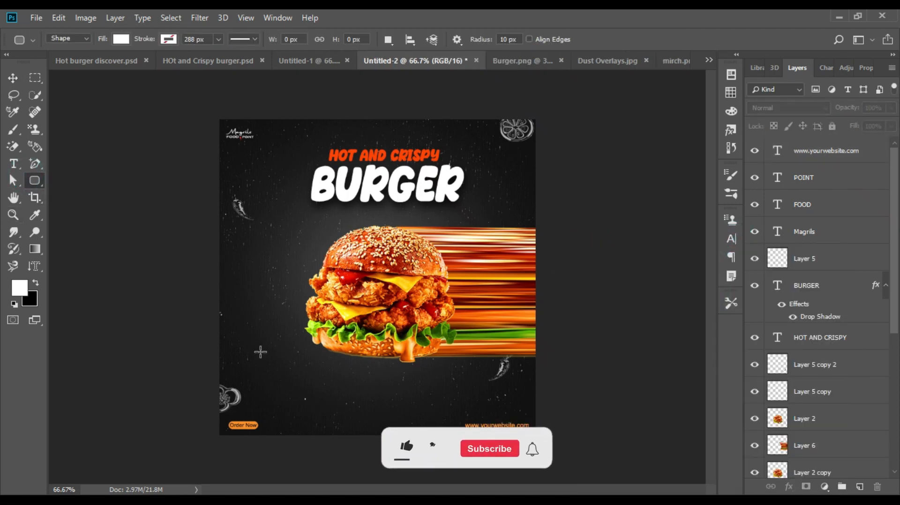
key("v")
Step: Duplicate the website address to the empty area left of the burger and replace the copy's text with "In Just"
left_click_drag(486, 425, 242, 293)
double_click(777, 151)
left_click(286, 292)
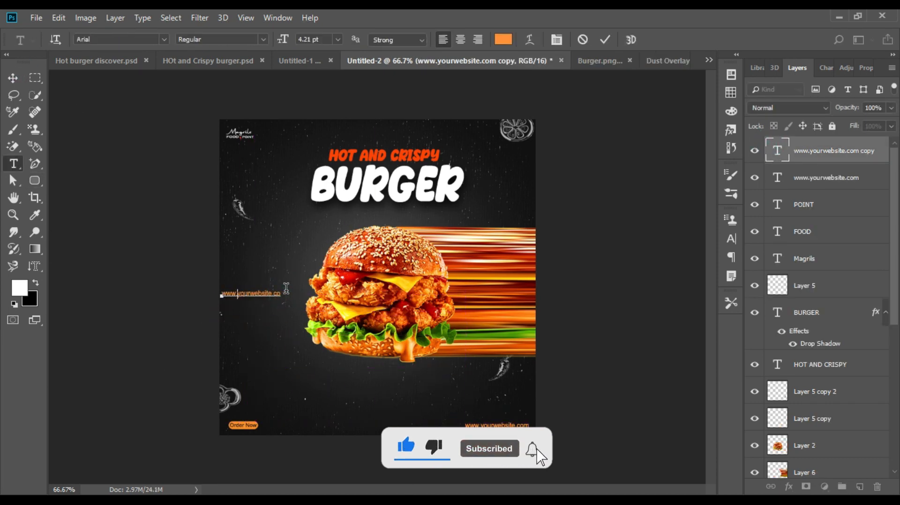
key("ctrl+a")
key("BackSpace")
type("In Ju")
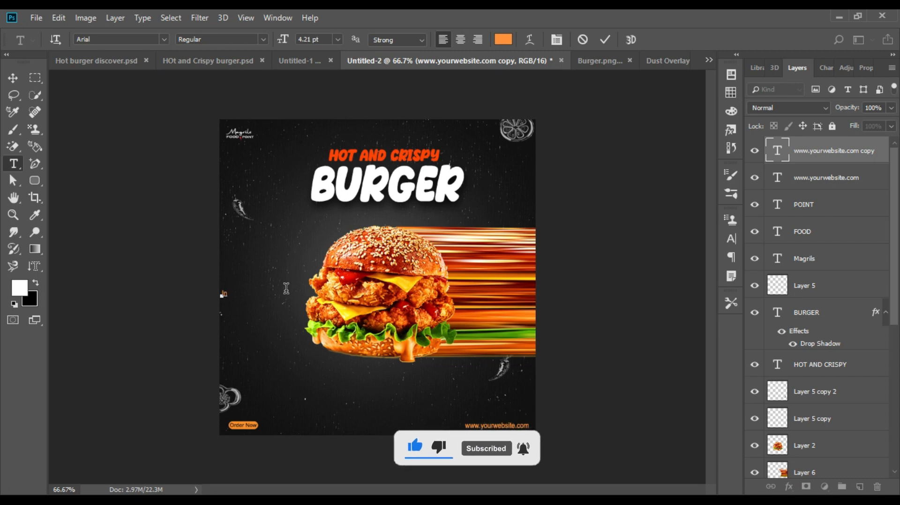
left_click(13, 78)
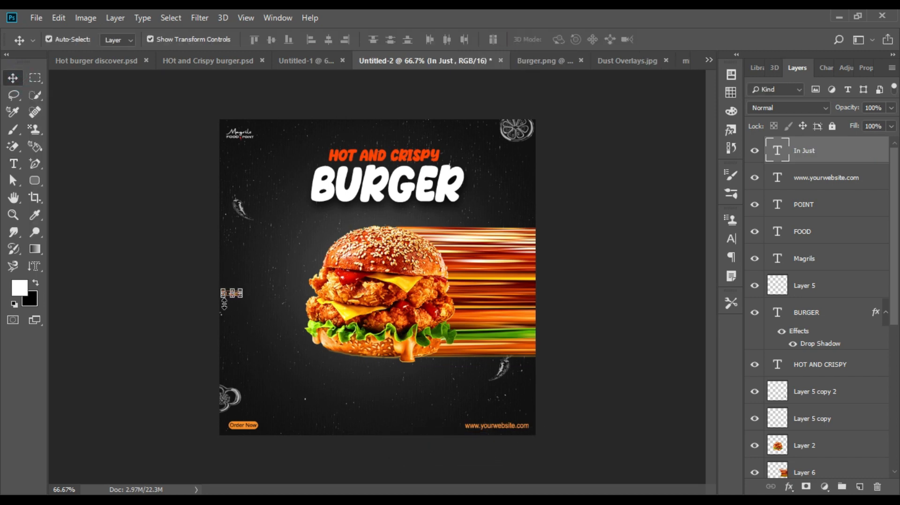
Step: Enlarge the "In Just" text to about 12.88 pt and tilt it slightly counterclockwise beside the burger
left_click_drag(222, 299, 258, 315)
key("Return")
left_click(642, 270)
Step: Duplicate the "In Just" text directly below itself and replace the copy's text with "3$"
double_click(286, 304)
key("BackSpace")
key("BackSpace")
key("BackSpace")
key("BackSpace")
key("BackSpace")
key("BackSpace")
key("BackSpace")
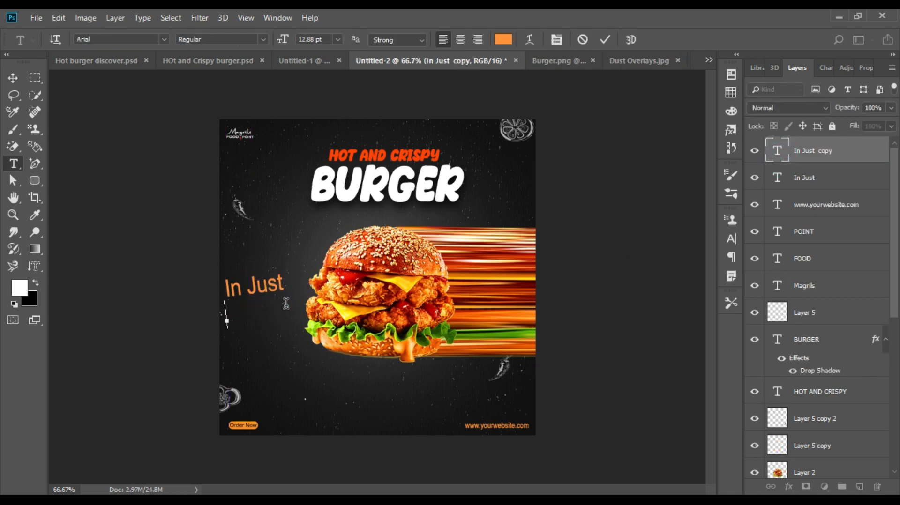
Step: Scale the "3$" text up so it spans roughly the width of "In Just" above it
left_click(13, 78)
key("ctrl+t")
left_click_drag(249, 324, 285, 351)
key("Return")
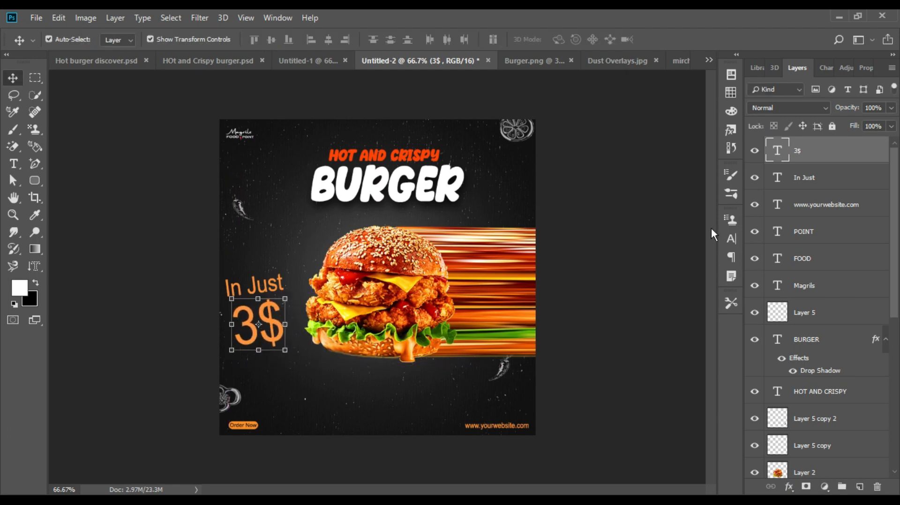
Step: Set the font of the "3$" text to Cyberion Demo
left_click(732, 238)
left_click(650, 240)
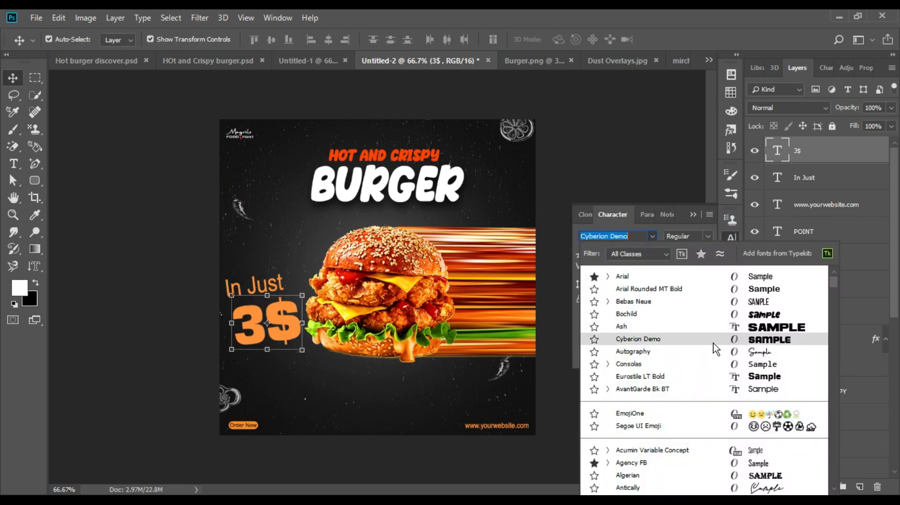
left_click(712, 339)
left_click(731, 239)
Step: Shift "In Just" and "3$" upward beside the burger and close the gap between the two texts
left_click_drag(271, 323, 268, 321)
left_click(248, 285)
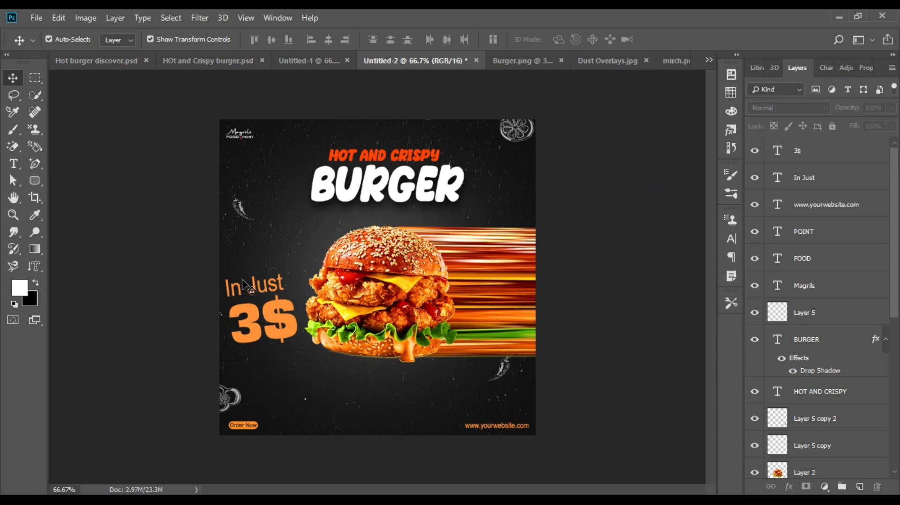
left_click_drag(266, 285, 269, 265)
left_click_drag(265, 324, 265, 305)
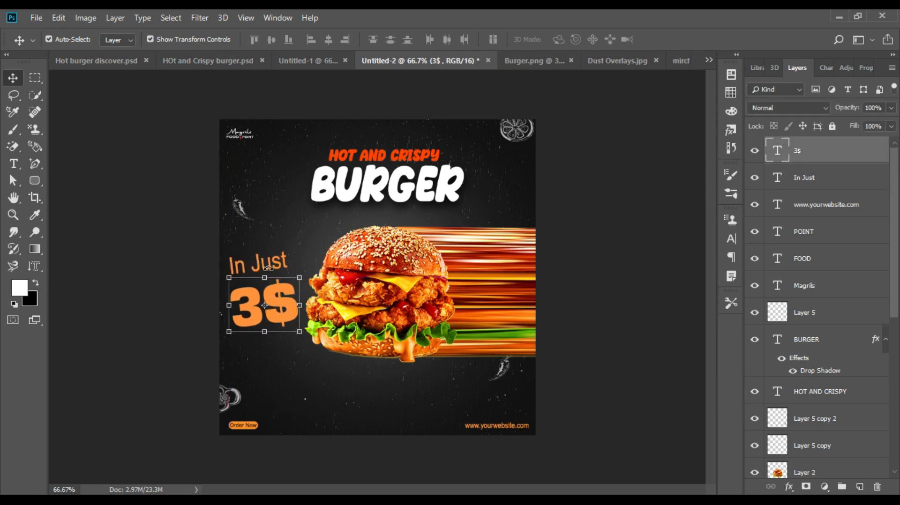
left_click(553, 259)
left_click_drag(269, 261, 274, 267)
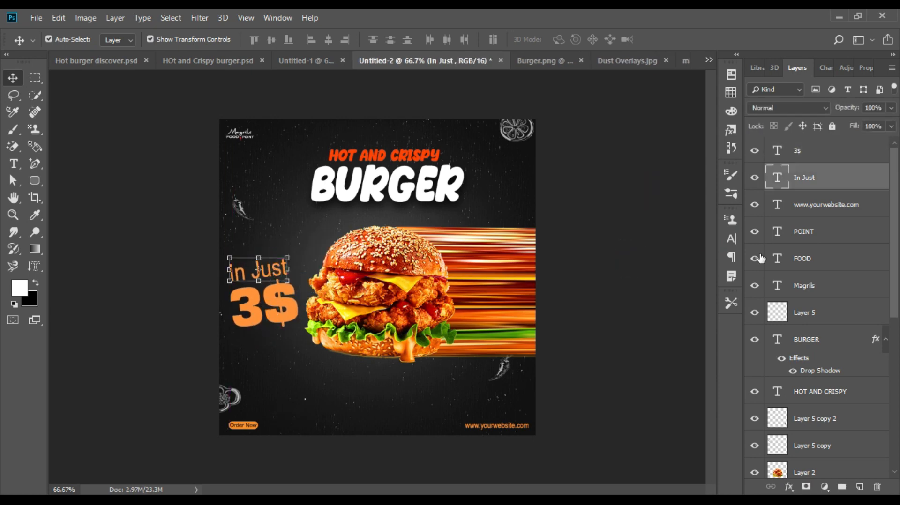
Step: Set the font of the "In Just" text to Badcats and nudge it slightly left above "3$"
left_click(732, 239)
left_click(652, 236)
key("Up")
key("Down")
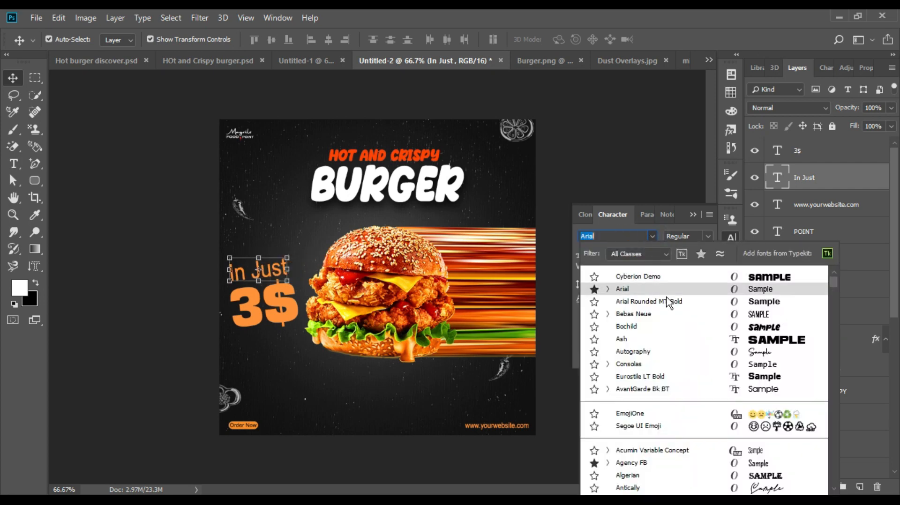
key("Down")
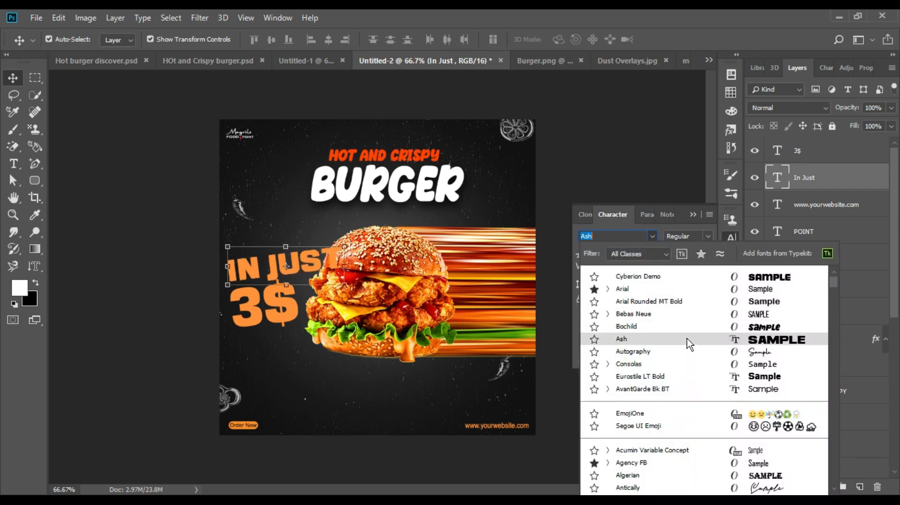
scroll(747, 468, "down", 3)
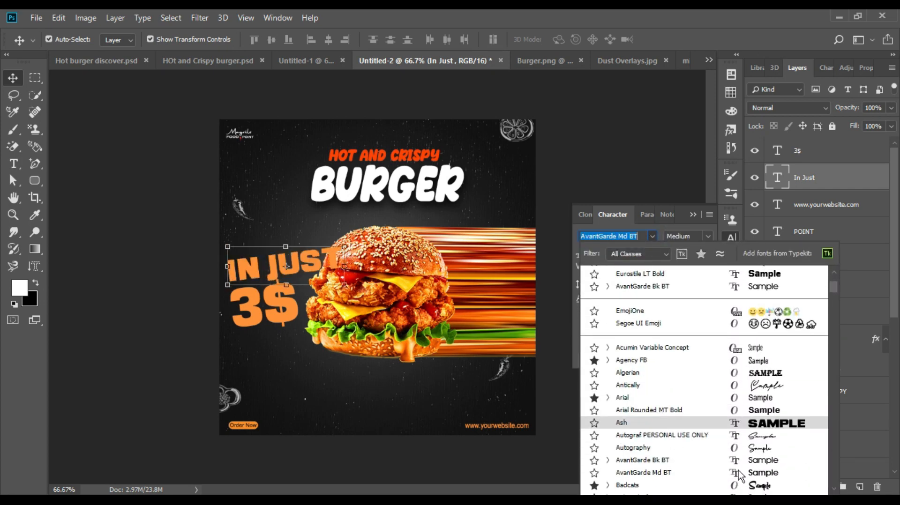
scroll(747, 454, "down", 1)
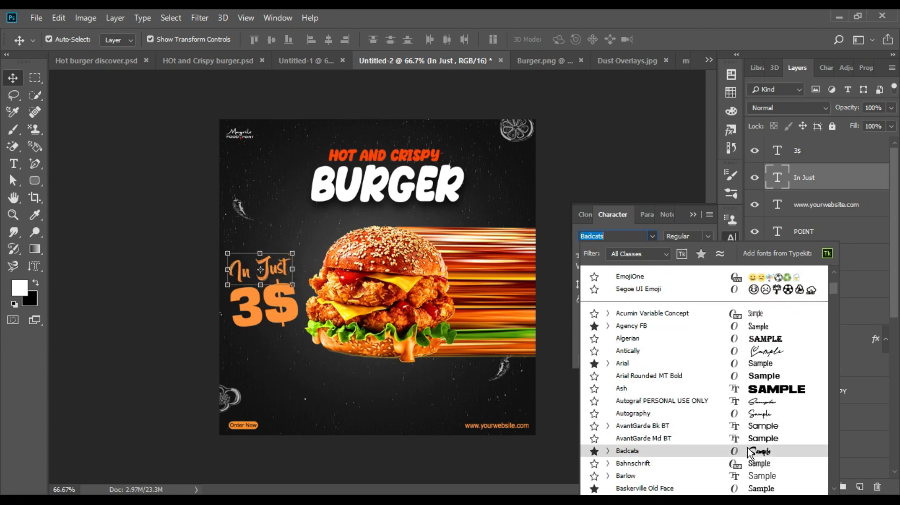
left_click(748, 452)
left_click(737, 239)
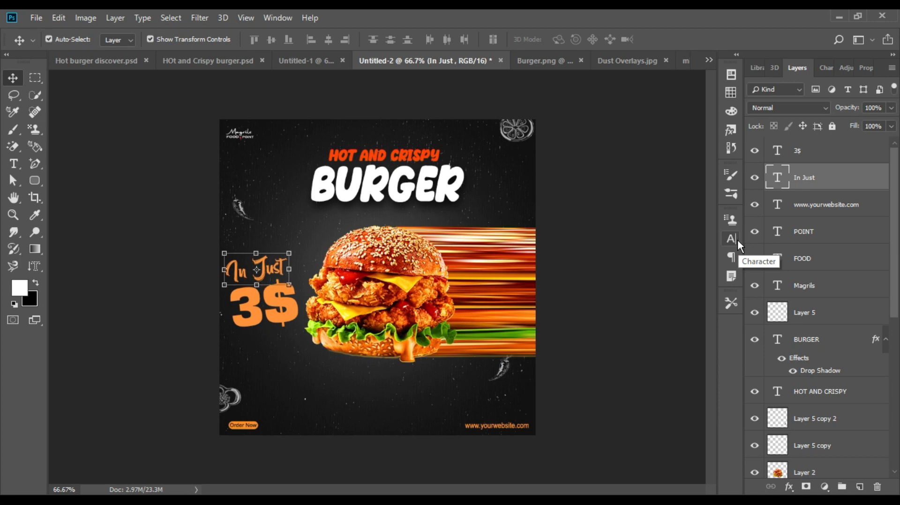
left_click(669, 206)
Step: Scale the "3$" text down slightly to about 26.68 pt
left_click(280, 312)
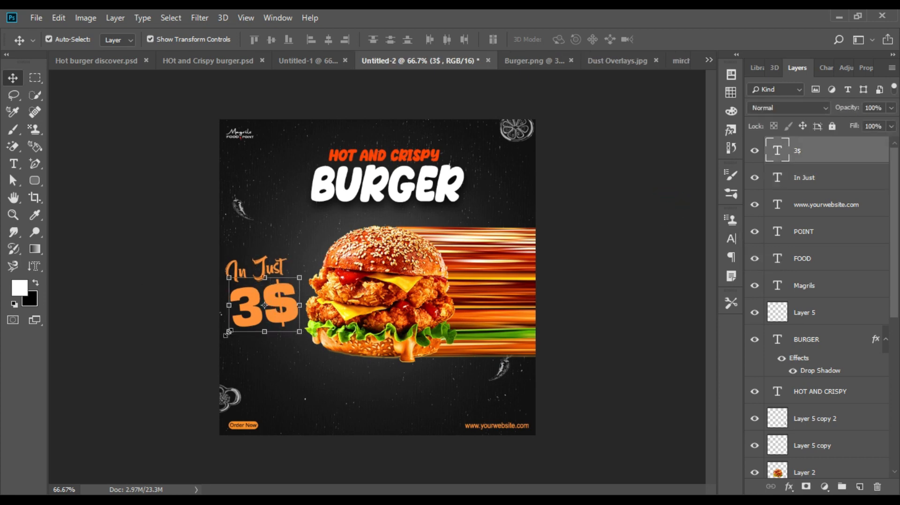
left_click_drag(227, 334, 231, 327)
left_click(588, 240)
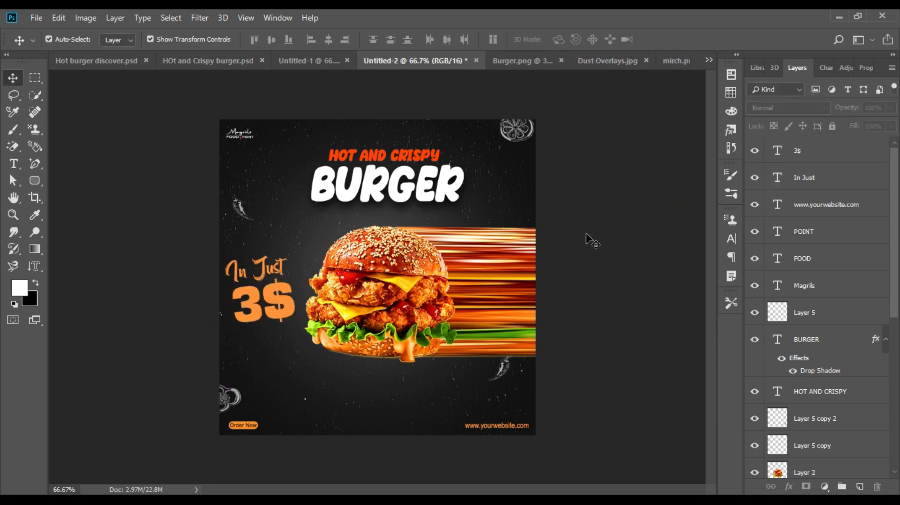
Step: Change the colour of the "3$" text to white
left_click(247, 317)
left_click(731, 239)
left_click(699, 301)
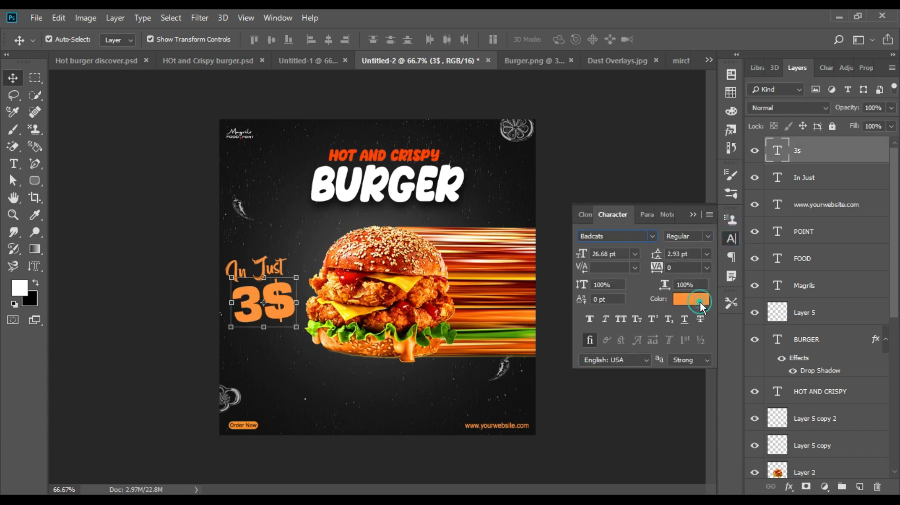
left_click(731, 325)
left_click(640, 246)
left_click(731, 159)
left_click(837, 152)
left_click(734, 241)
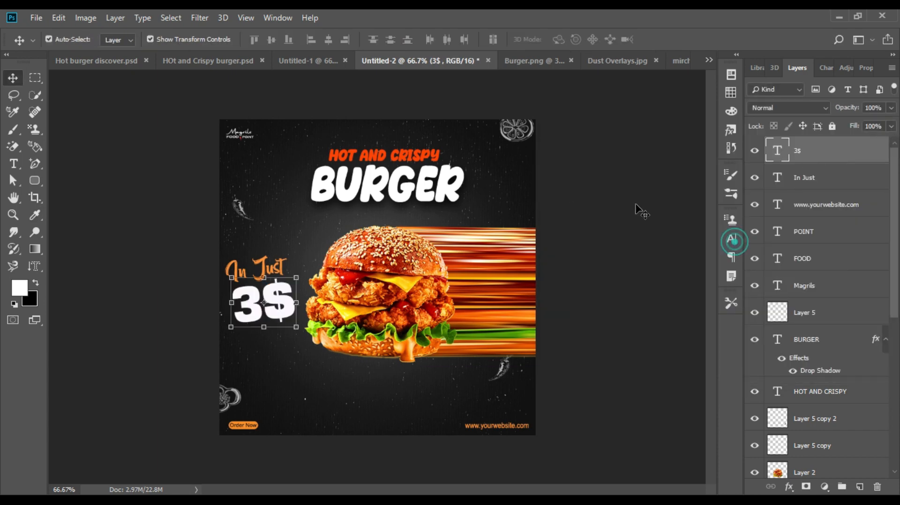
Step: Copy the drop shadow effect from the "BURGER" layer onto the "3$" layer
left_click(636, 203)
left_click_drag(829, 371, 792, 162)
left_click(693, 241)
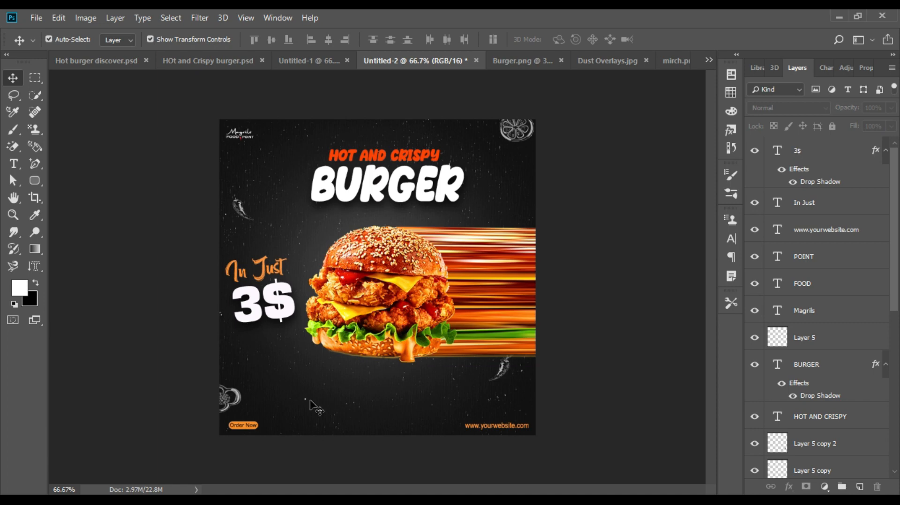
Step: Move the "In Just" and "3$" texts together downward and slightly right, beside the lower half of the burger
left_click(803, 202)
left_click(803, 155, "ctrl")
key("shift+Down")
key("shift+Down")
key("shift+Down")
key("shift+Down")
key("shift+Down")
key("shift+Down")
key("shift+Down")
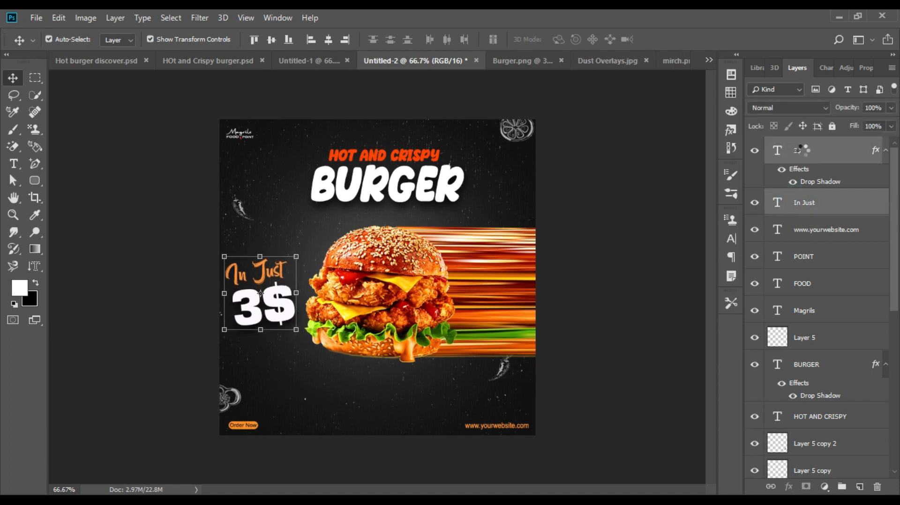
key("shift+Right")
key("shift+Down")
key("shift+Down")
key("shift+Down")
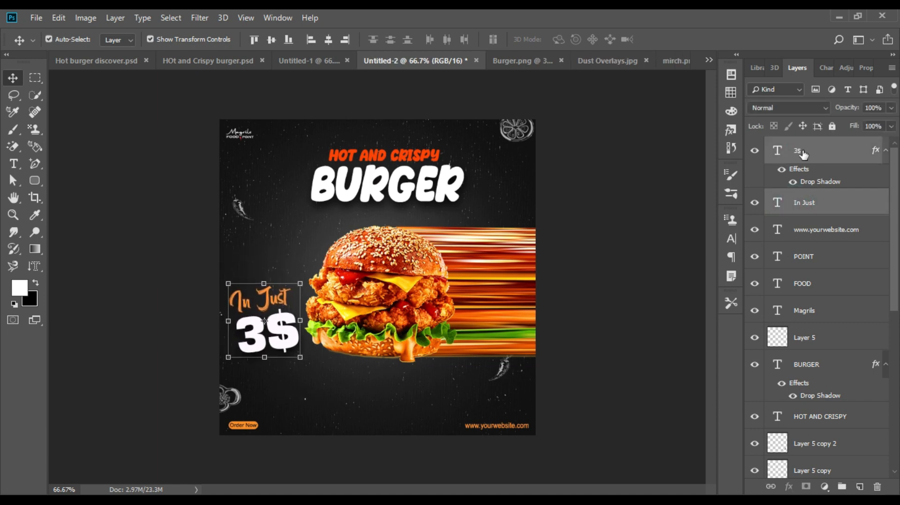
left_click(685, 176)
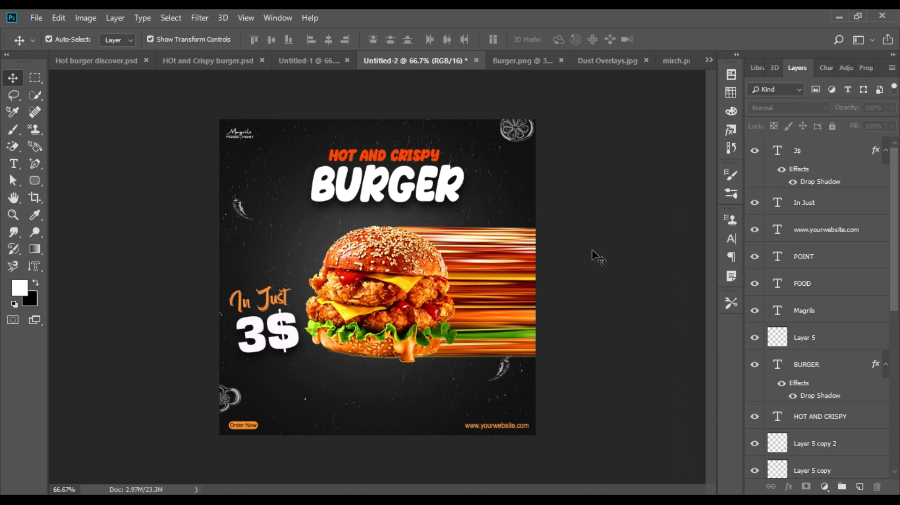